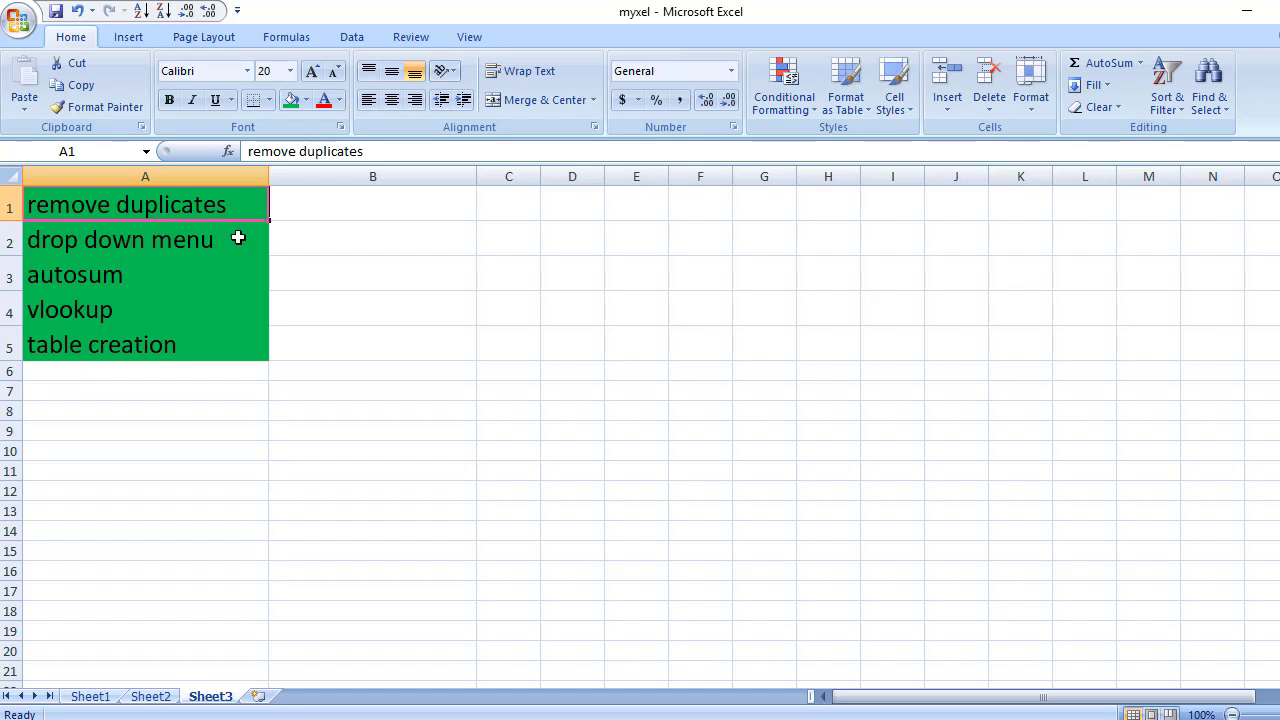
Open Sheet2 and widen column A slightly.
click(151, 697)
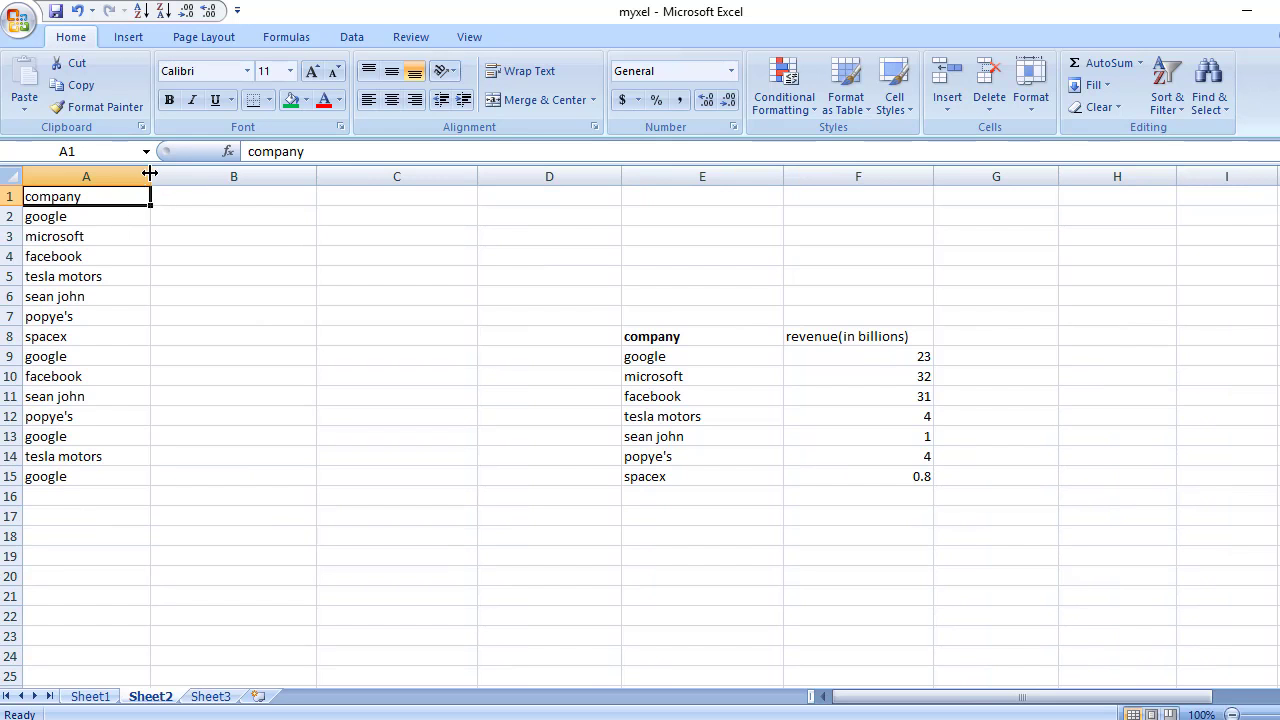
drag(150, 176, 174, 178)
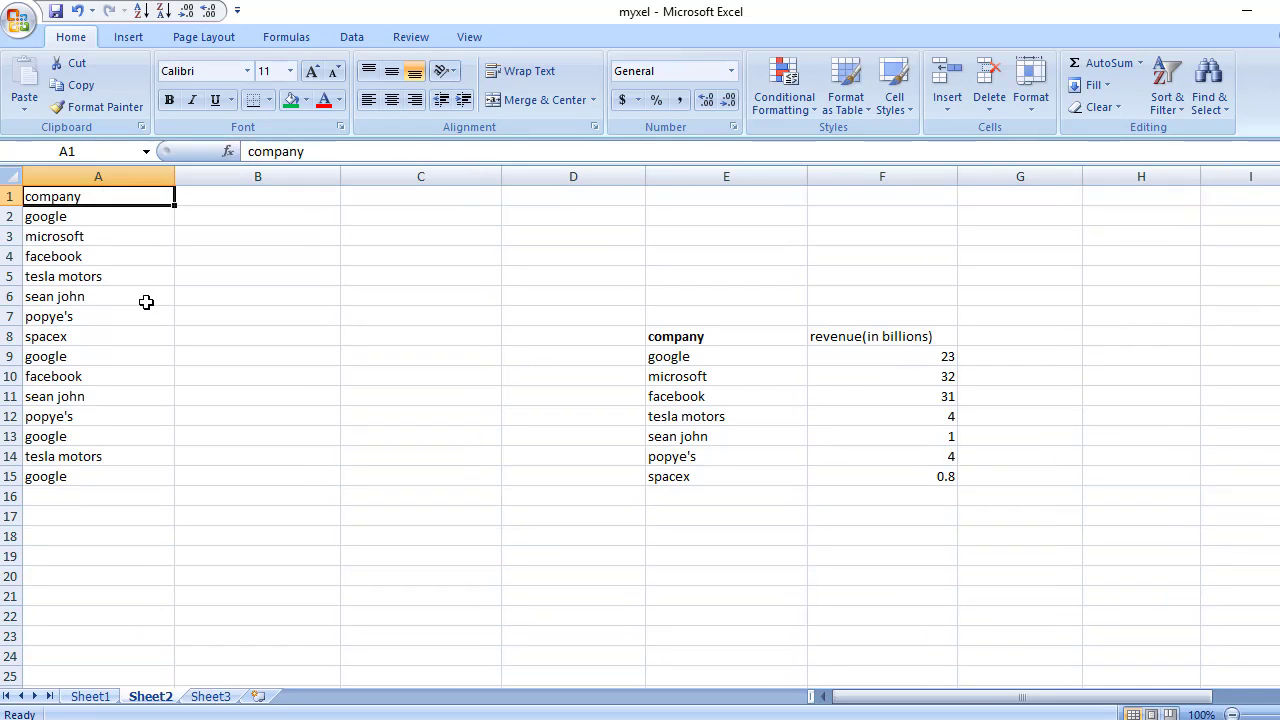
click(115, 217)
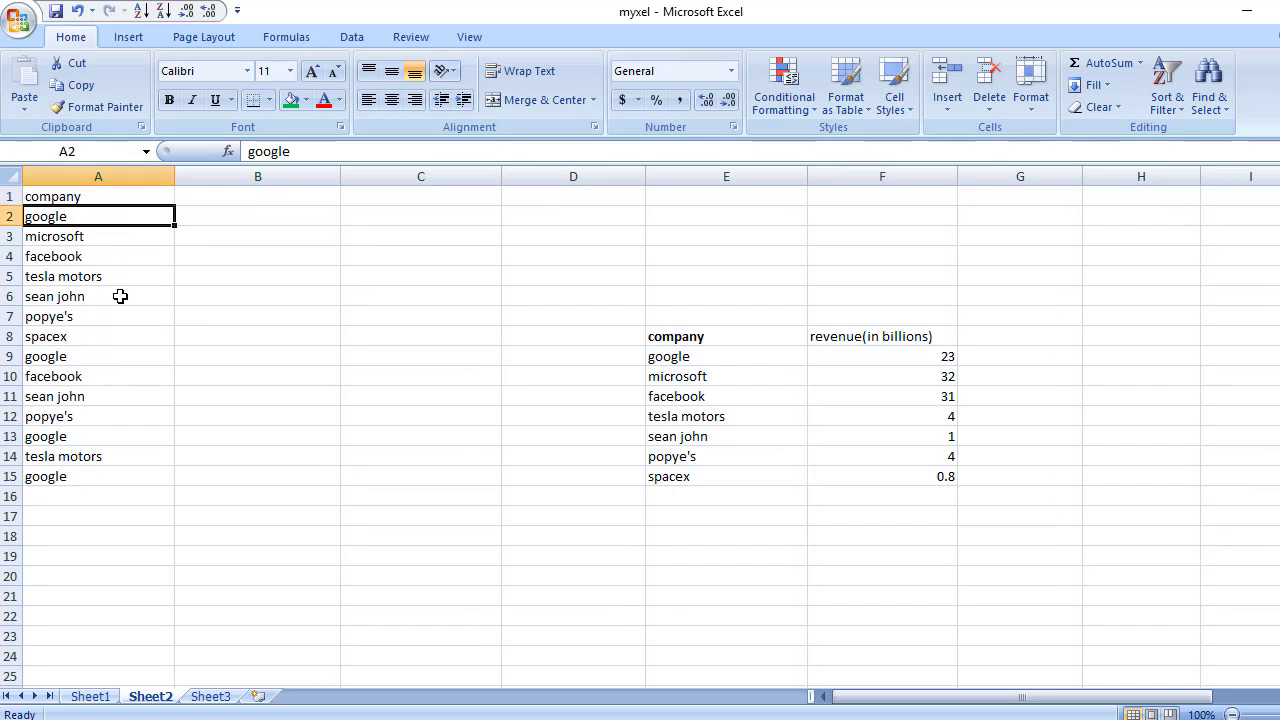
click(118, 274)
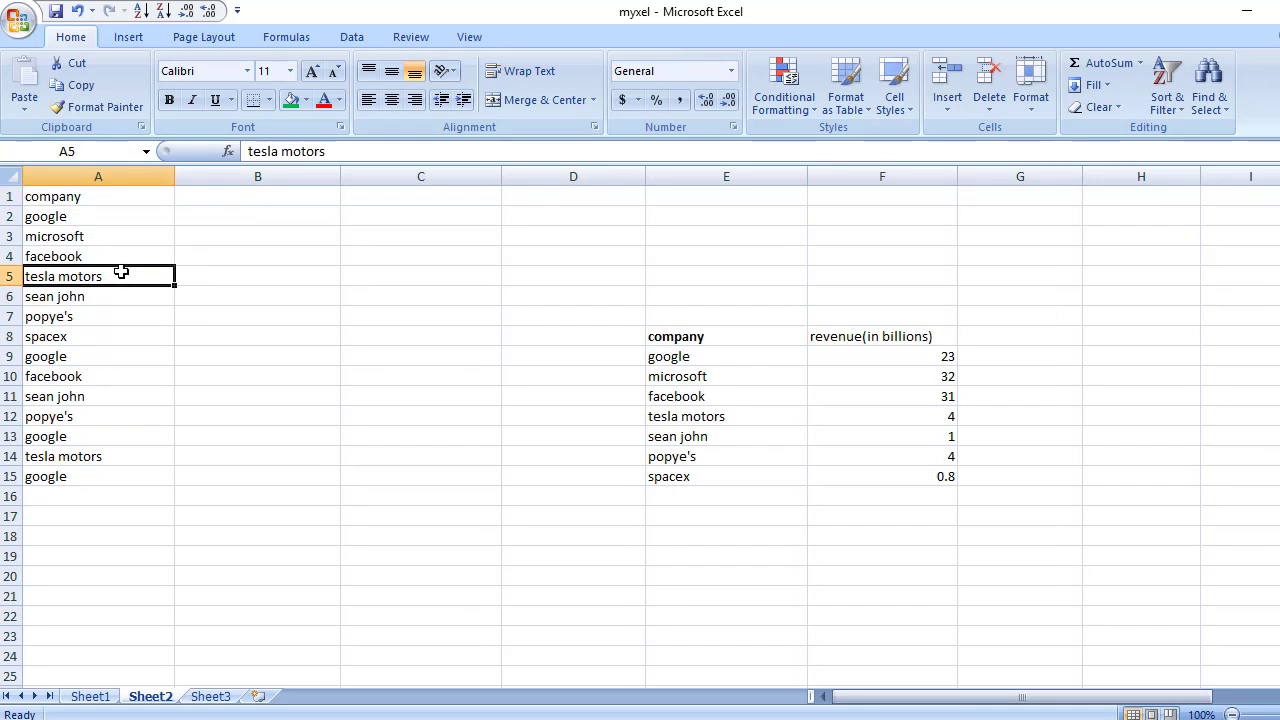
click(97, 221)
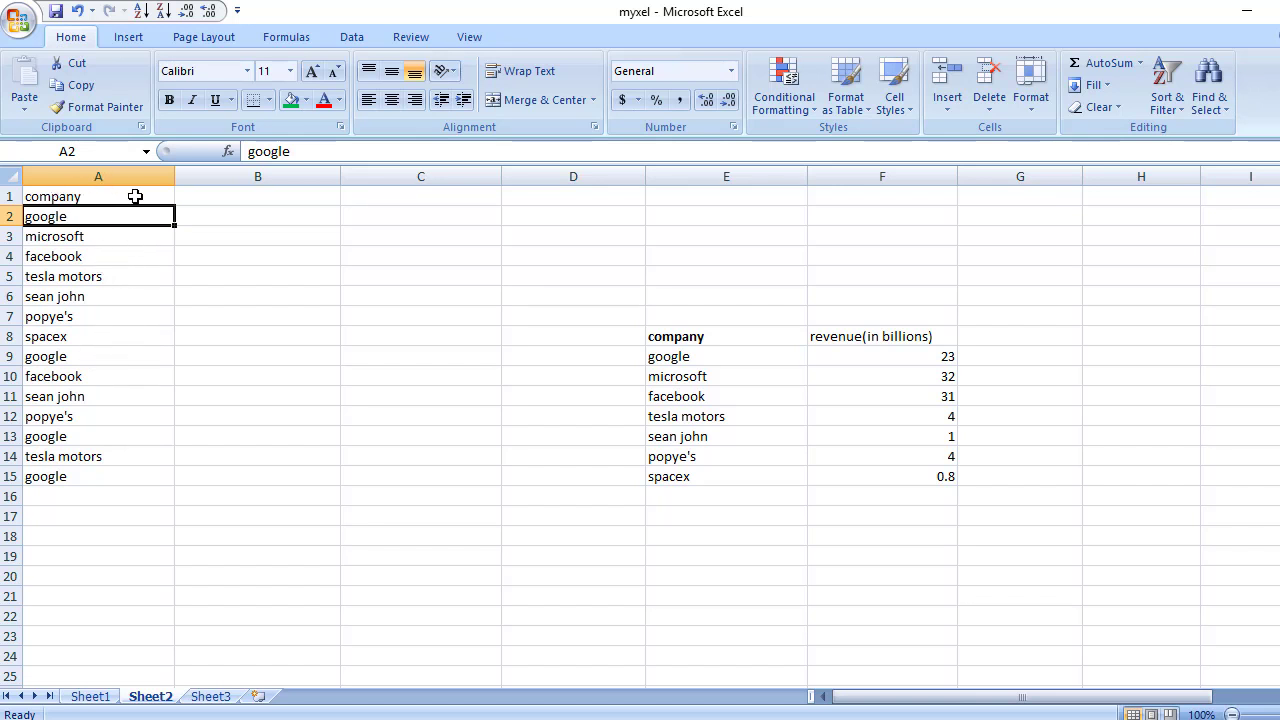
Remove the duplicate entries from the company list in A1:A15, checking Column A without treating the first row as a header.
click(107, 197)
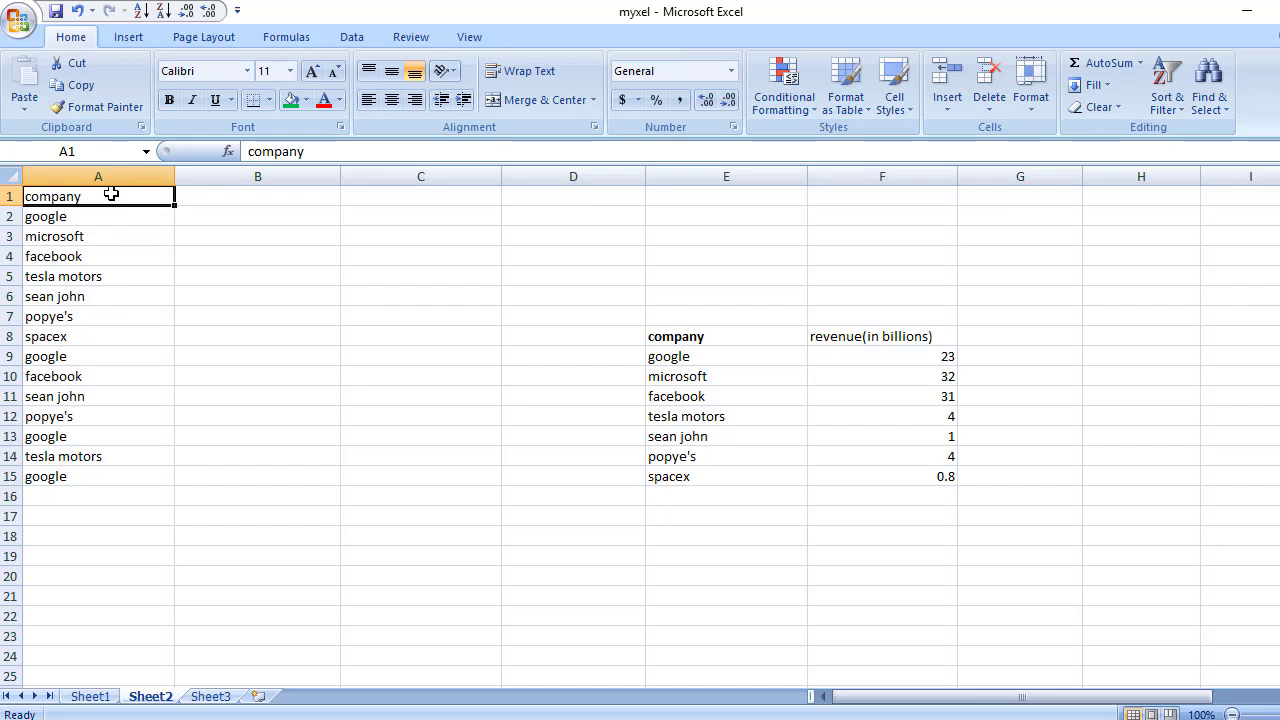
drag(107, 197, 88, 467)
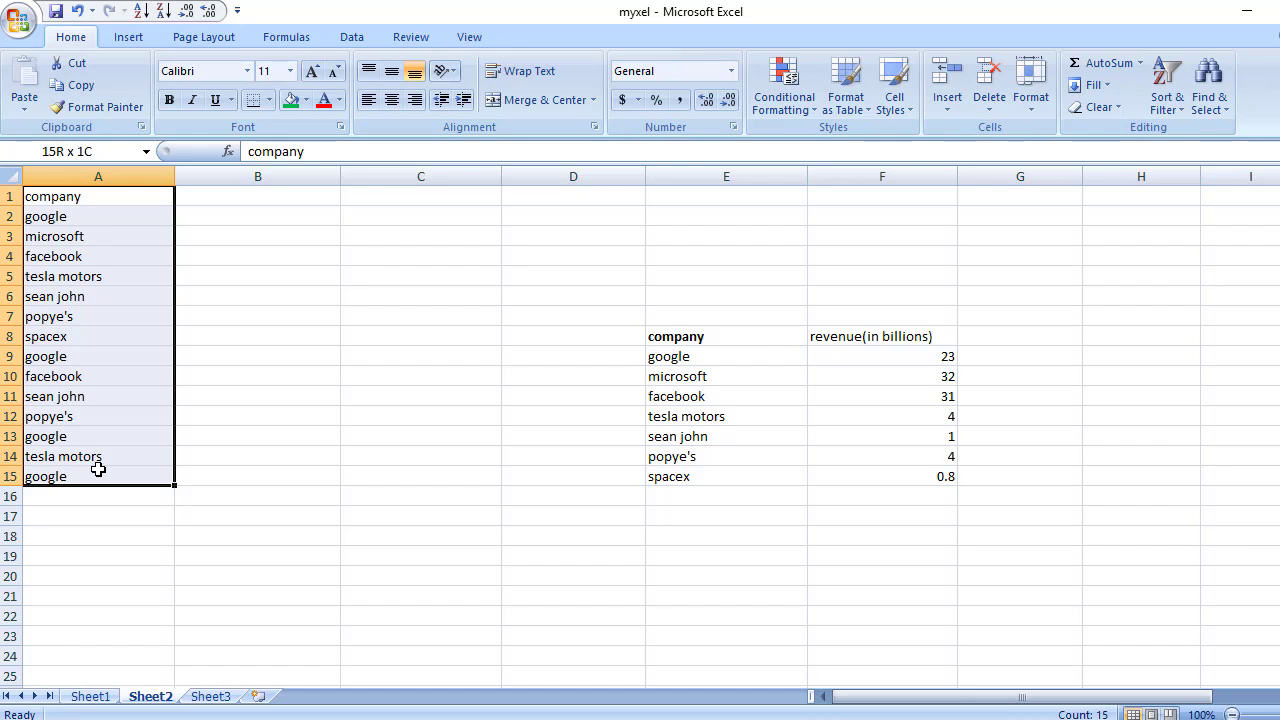
drag(98, 469, 98, 467)
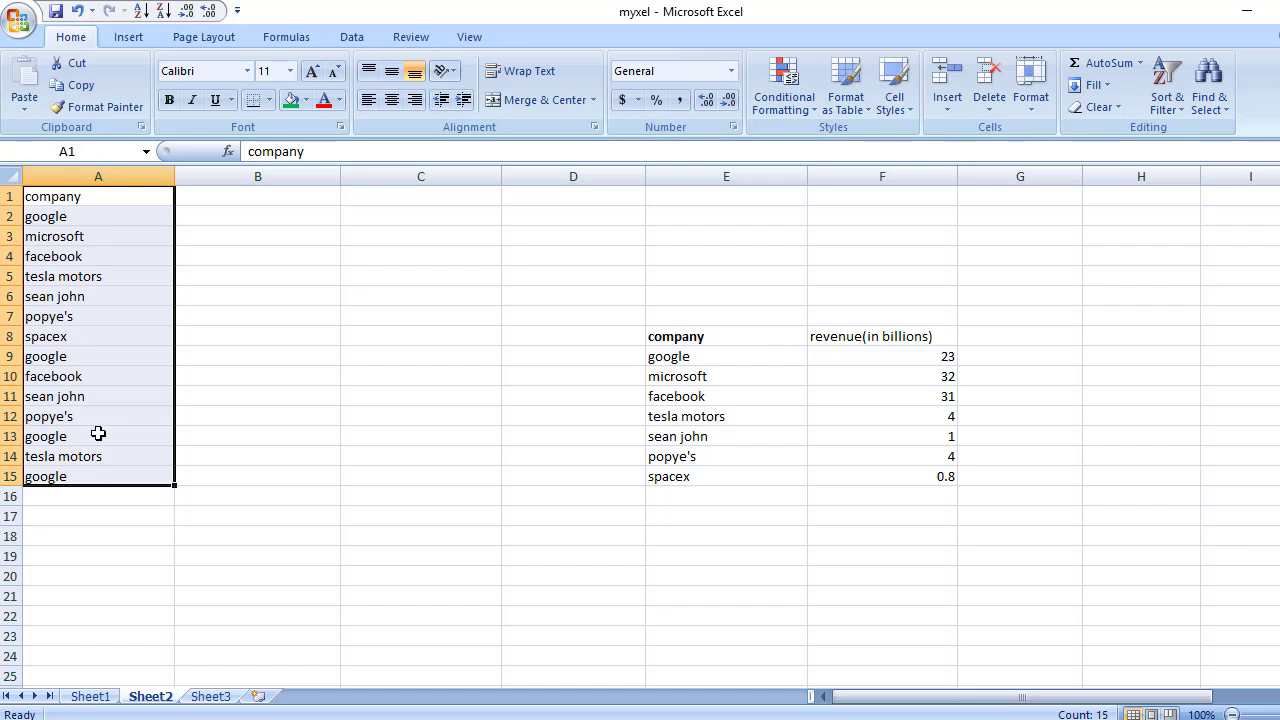
click(360, 38)
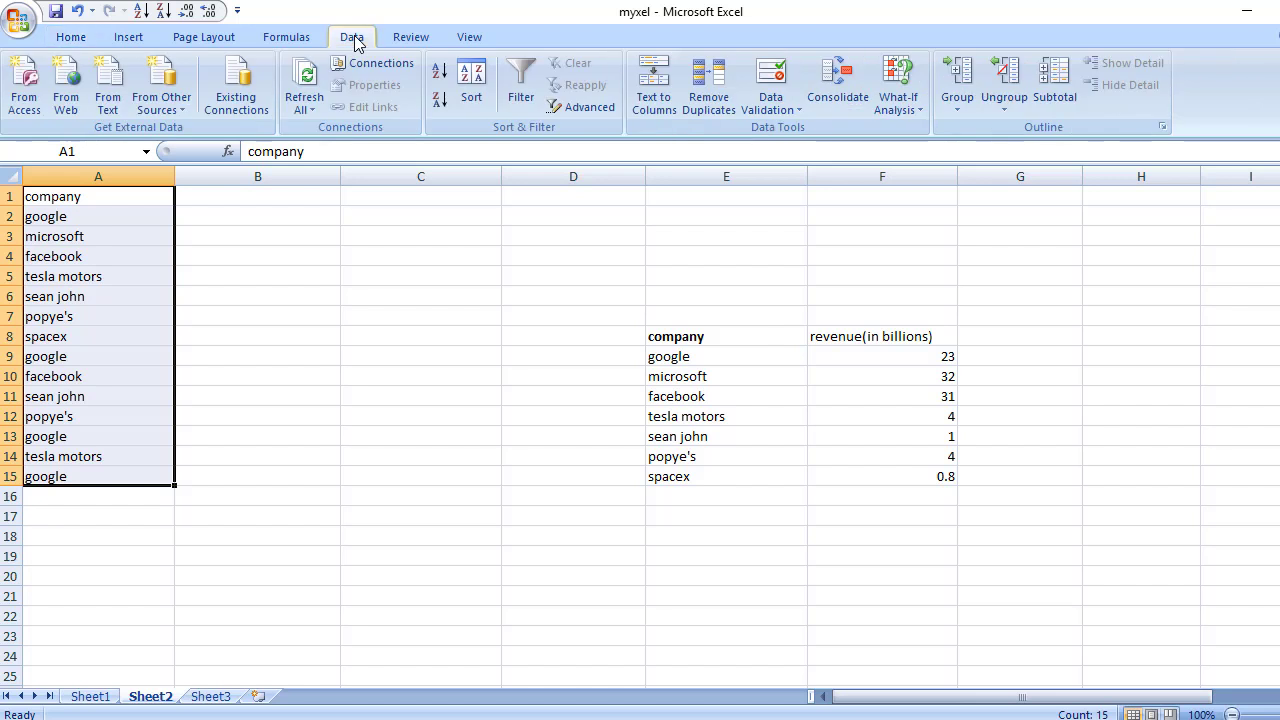
click(716, 103)
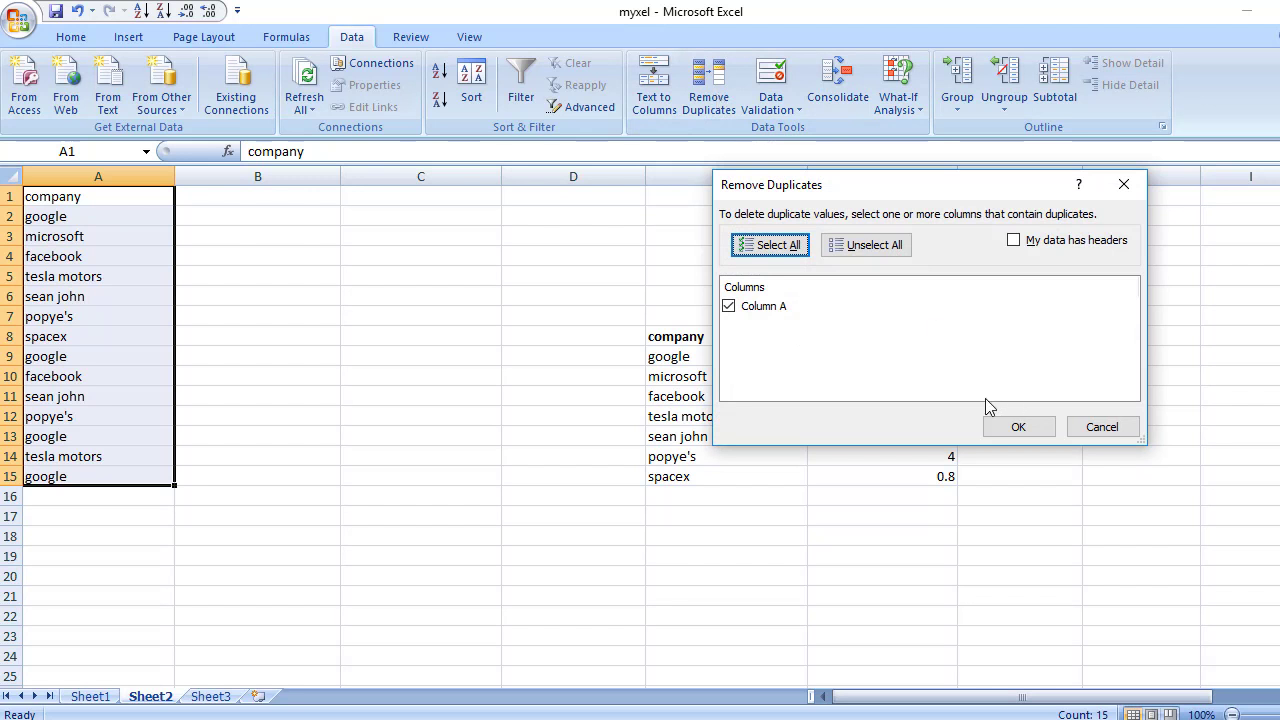
drag(900, 182, 640, 131)
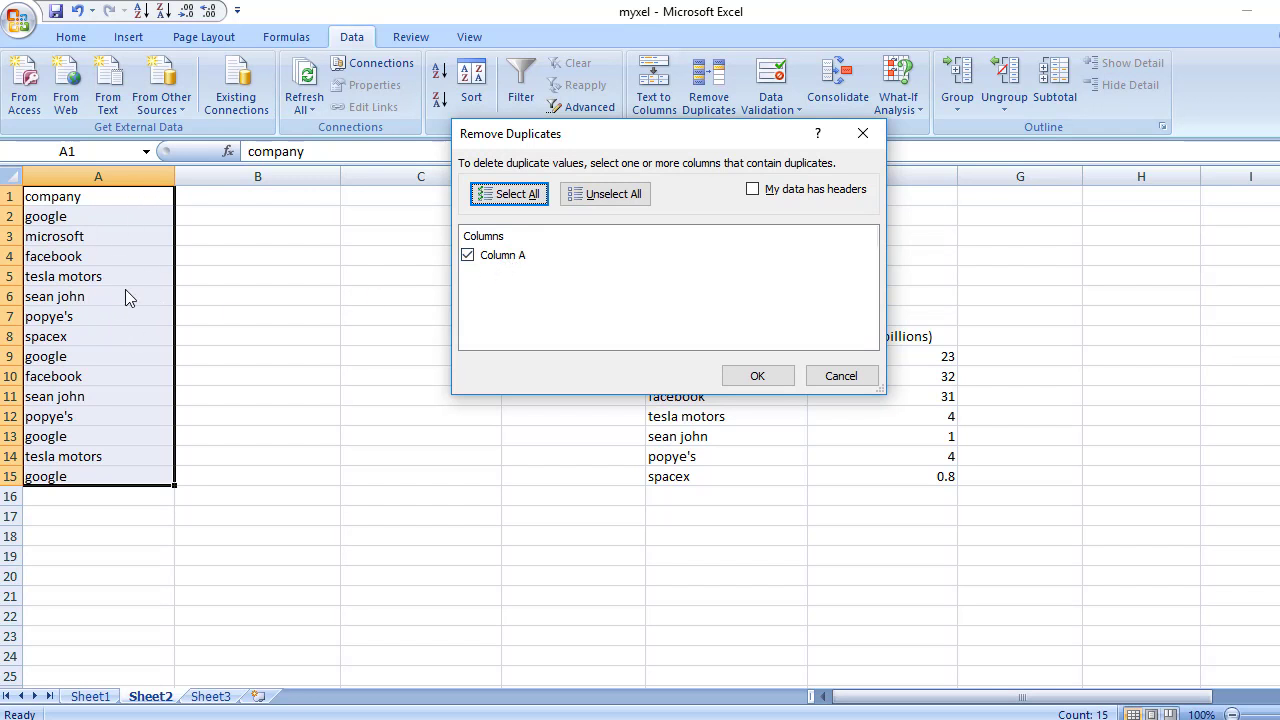
click(768, 376)
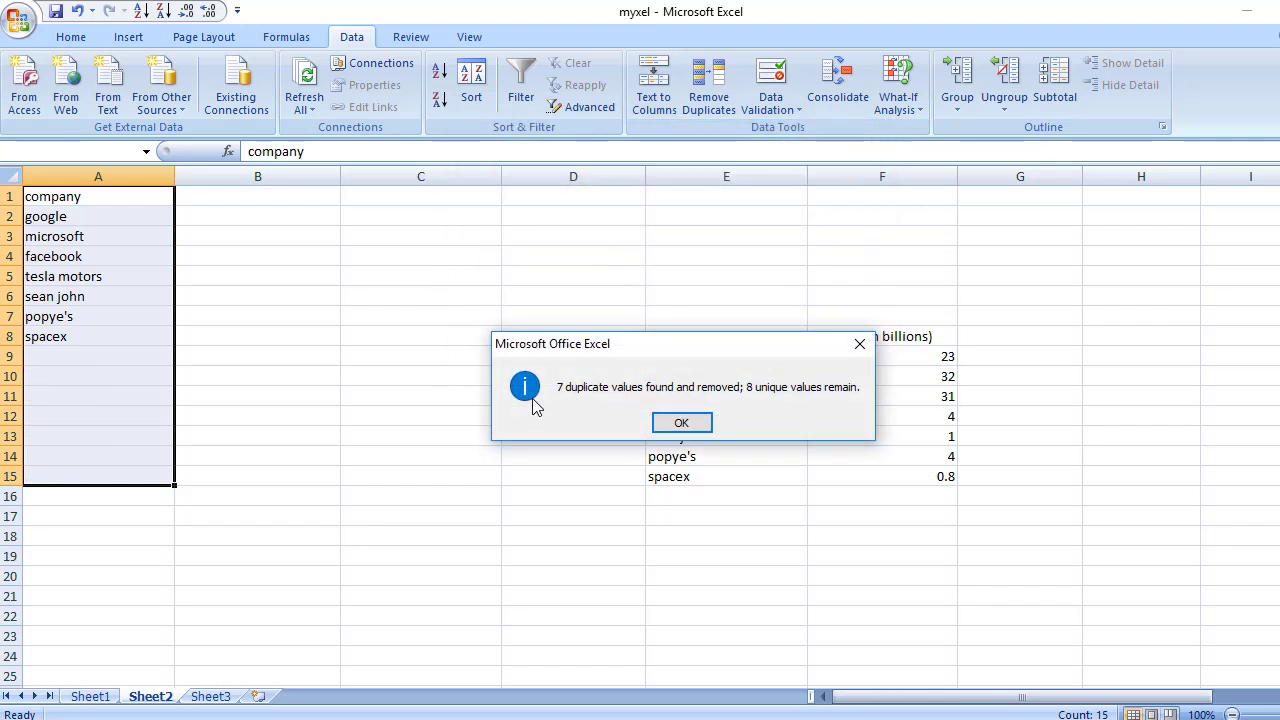
drag(672, 340, 558, 214)
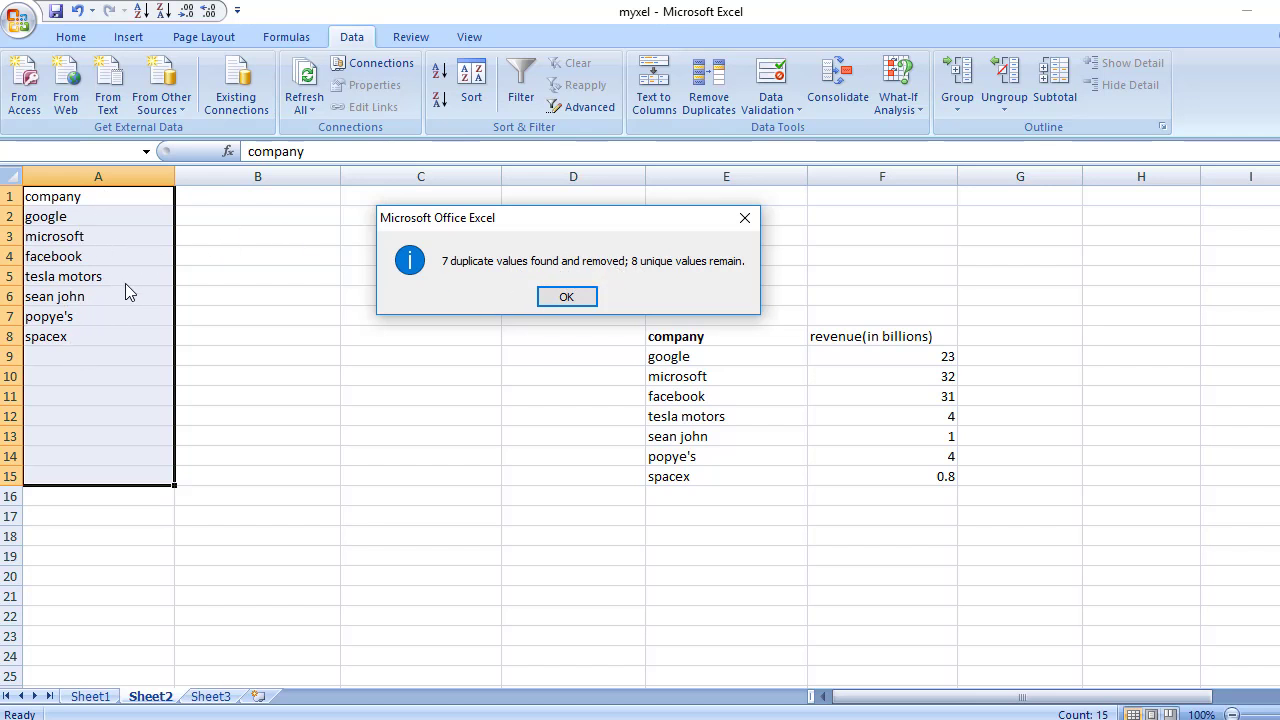
click(566, 298)
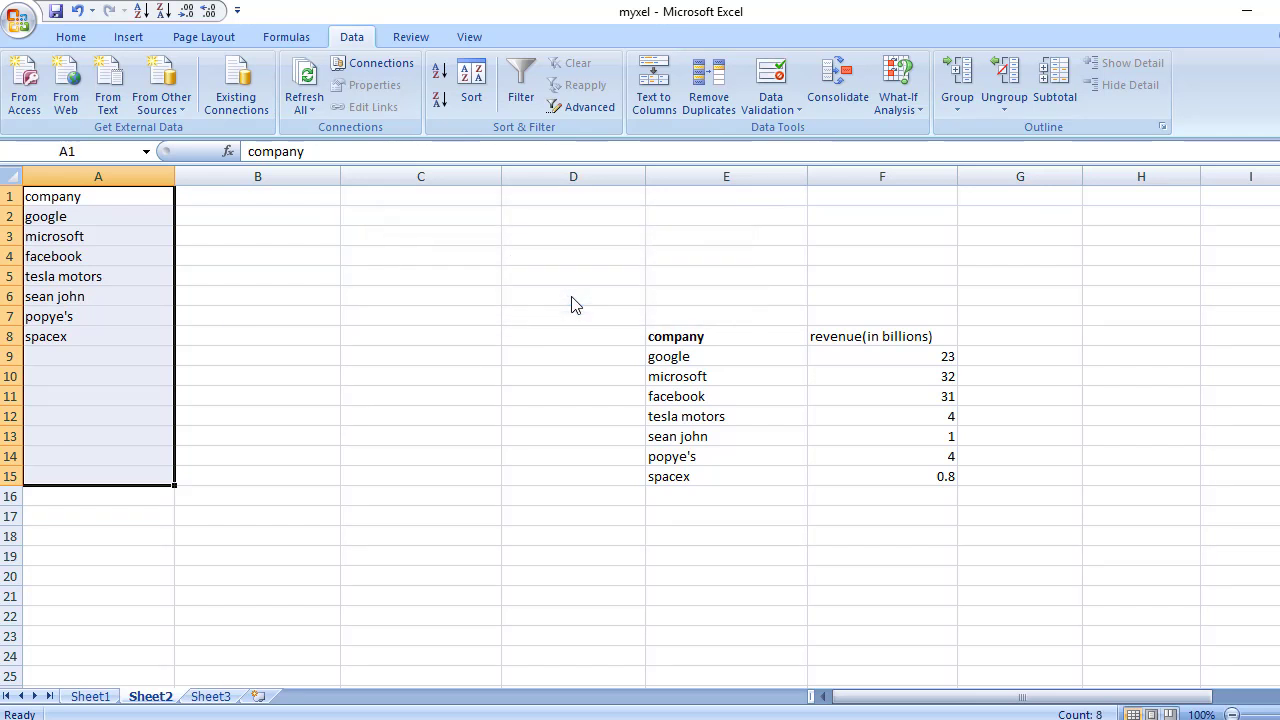
Practise selecting the company list in A1:A8 from its header down to the last entry, ending on A1.
click(112, 202)
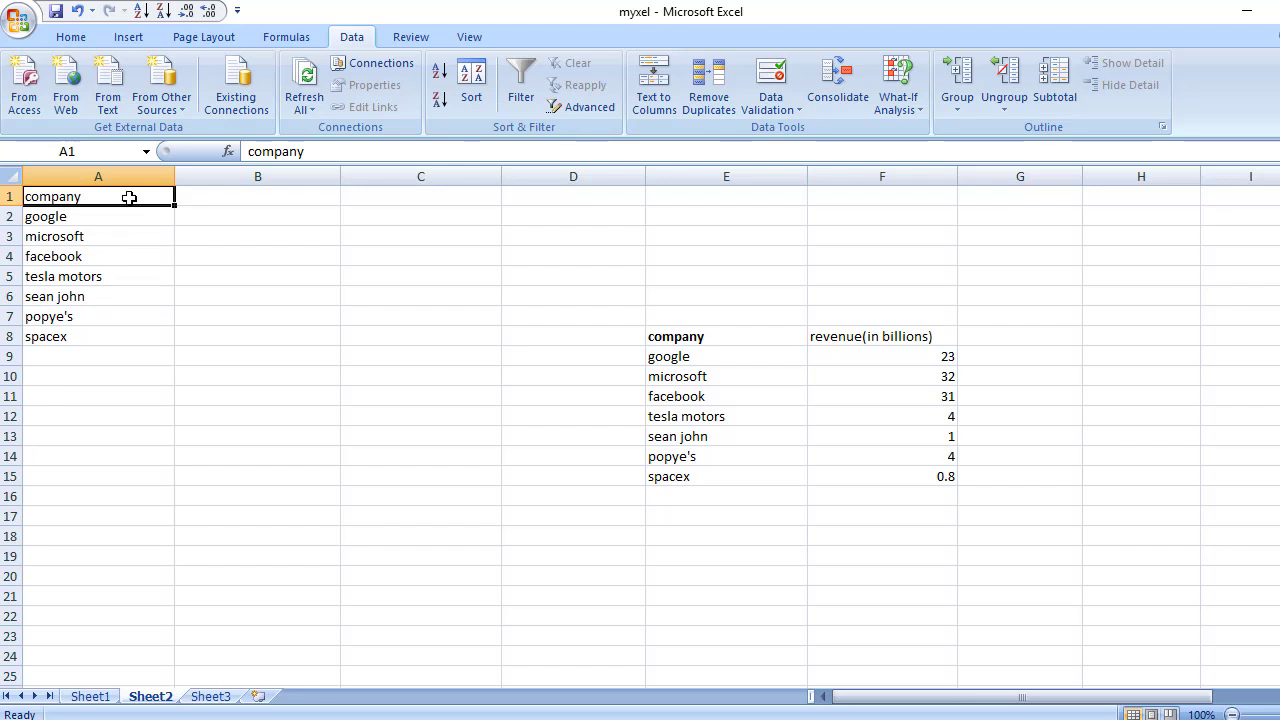
drag(106, 197, 109, 334)
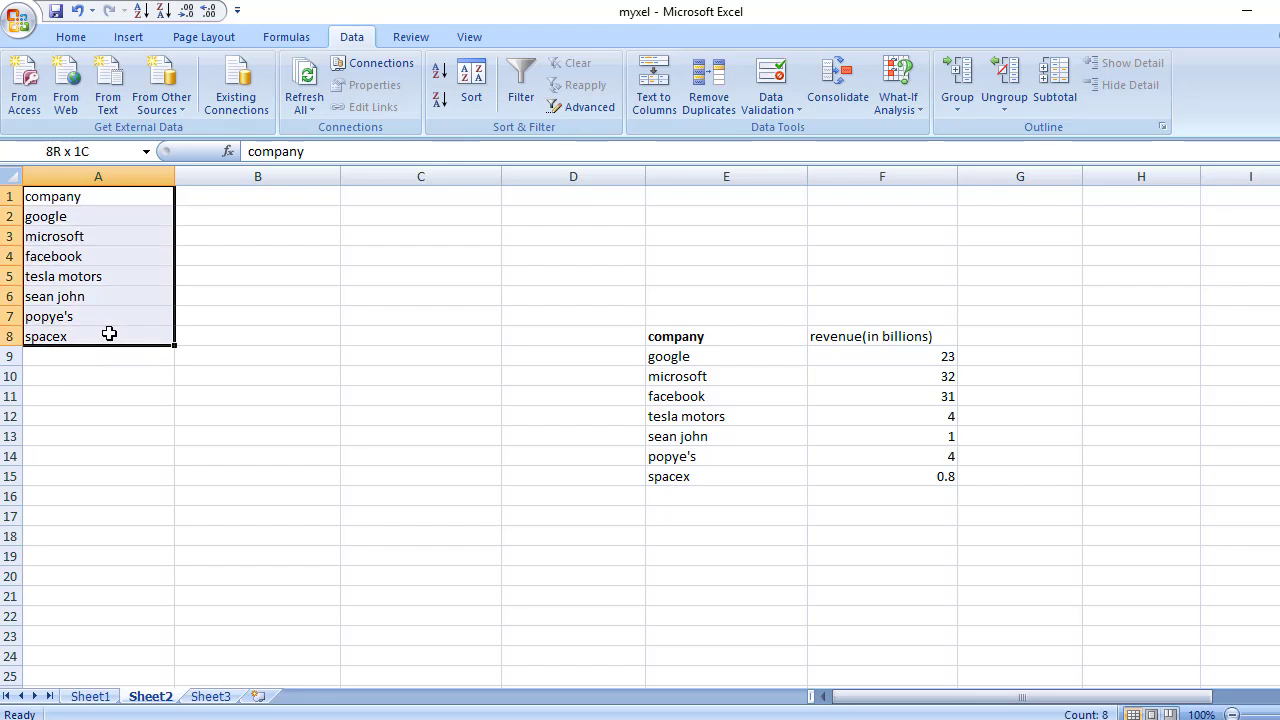
click(107, 200)
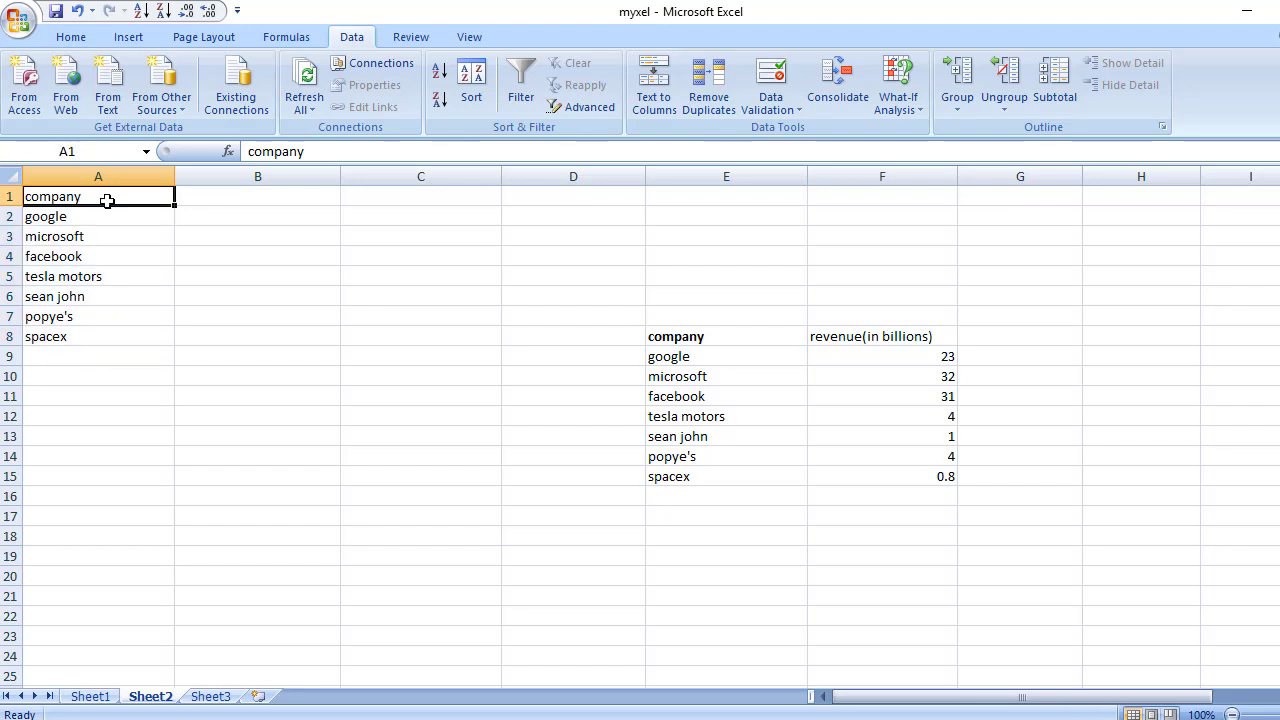
drag(120, 197, 72, 334)
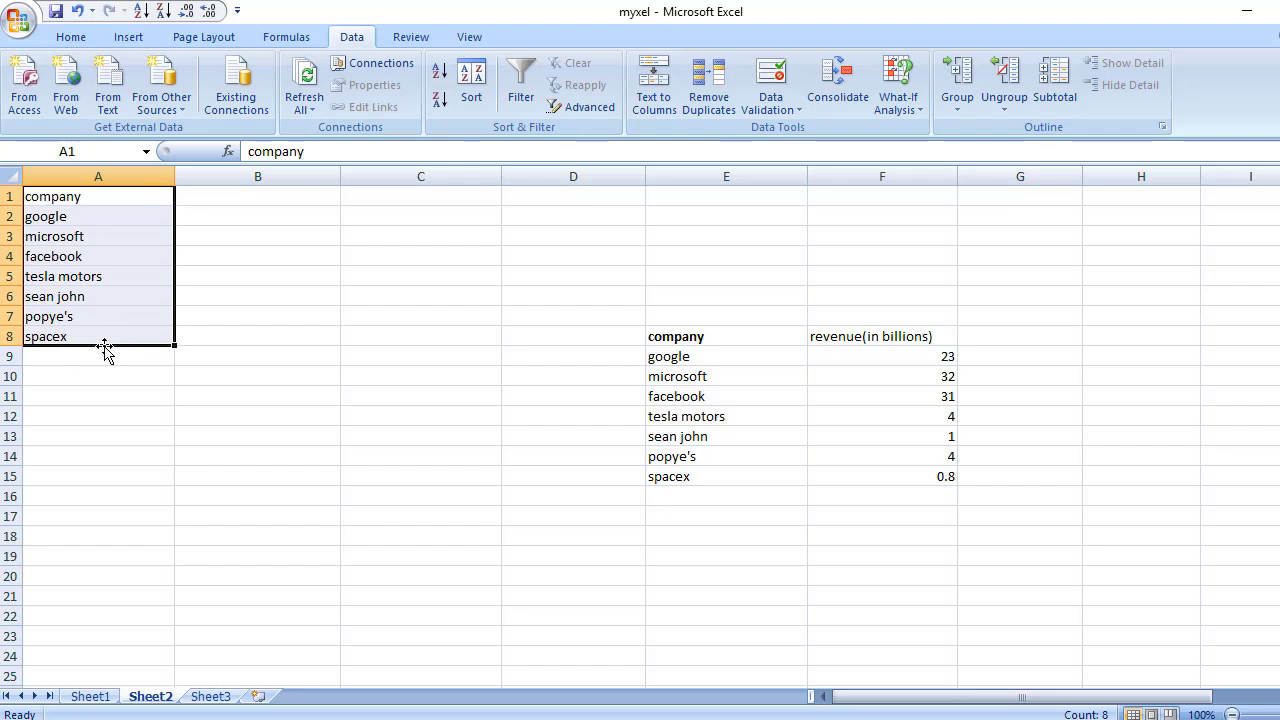
click(112, 203)
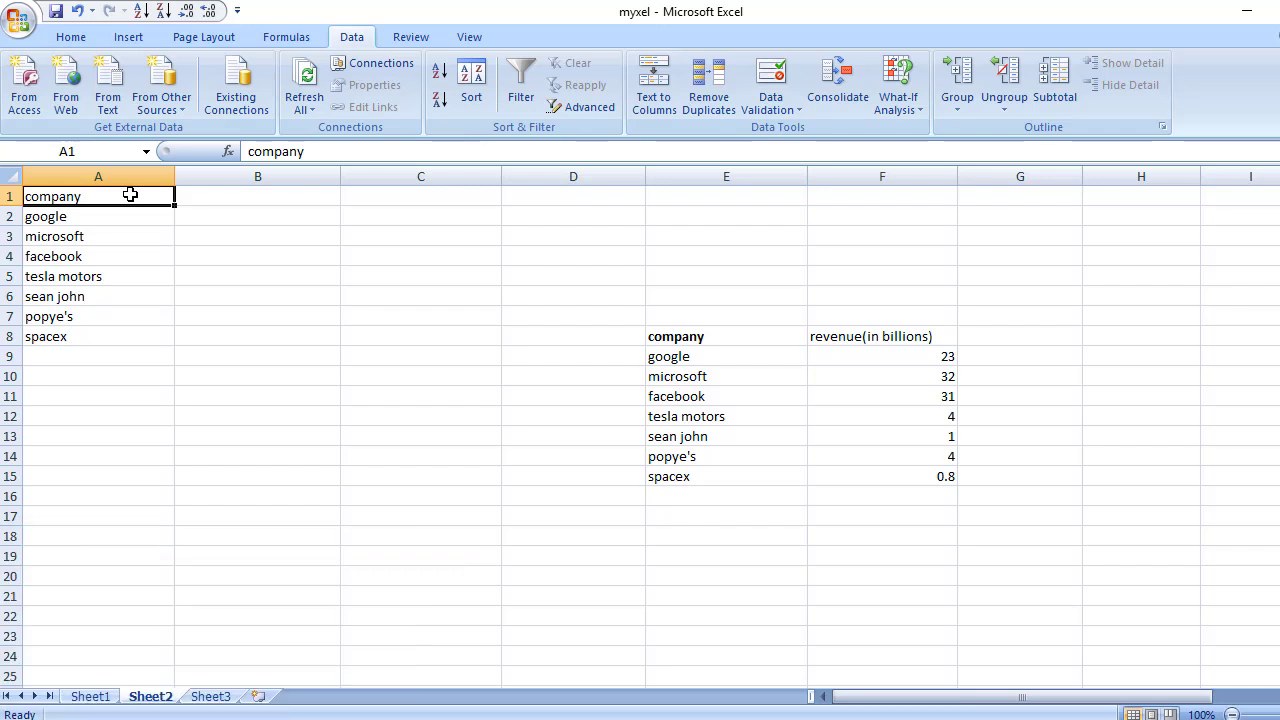
key(ctrl+shift+Down)
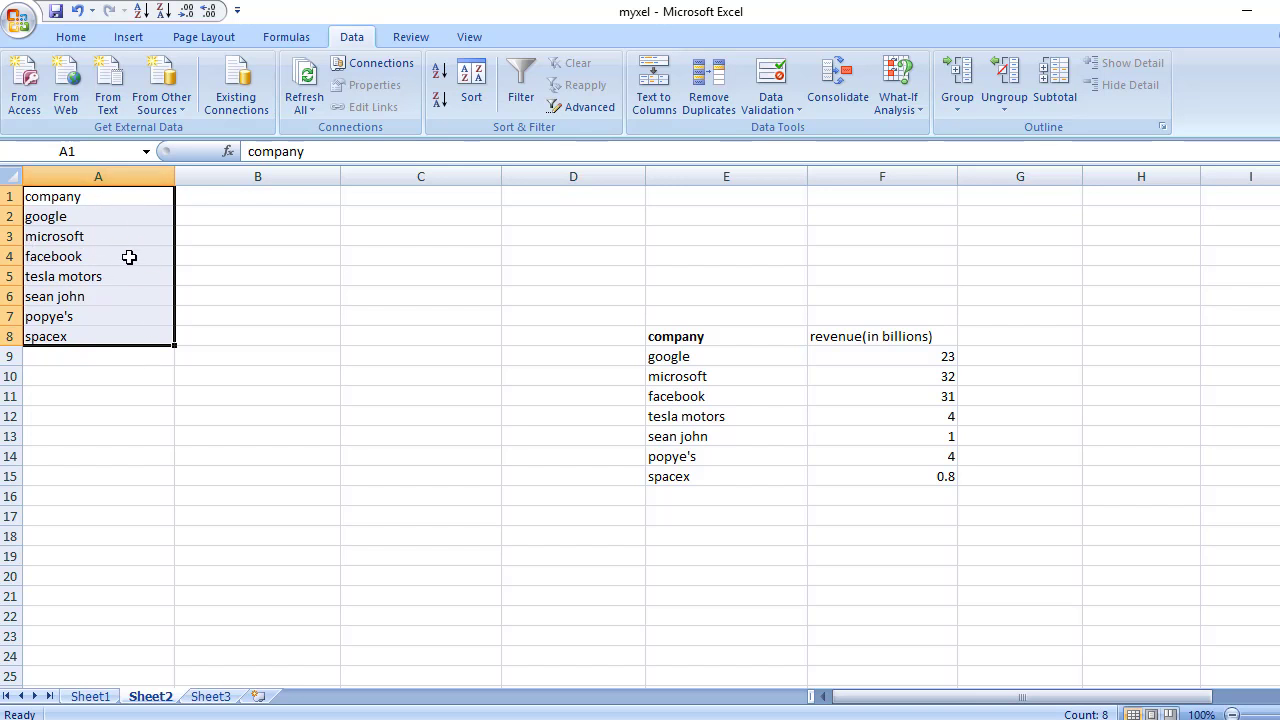
click(97, 247)
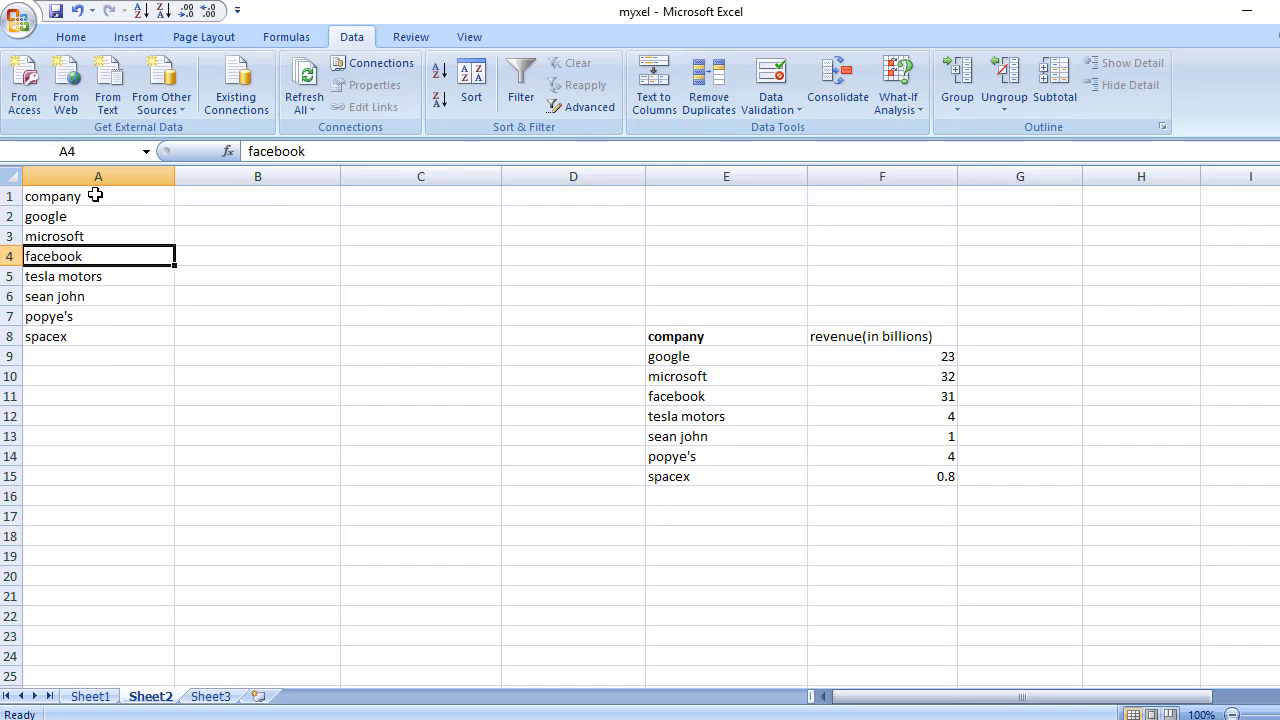
click(86, 197)
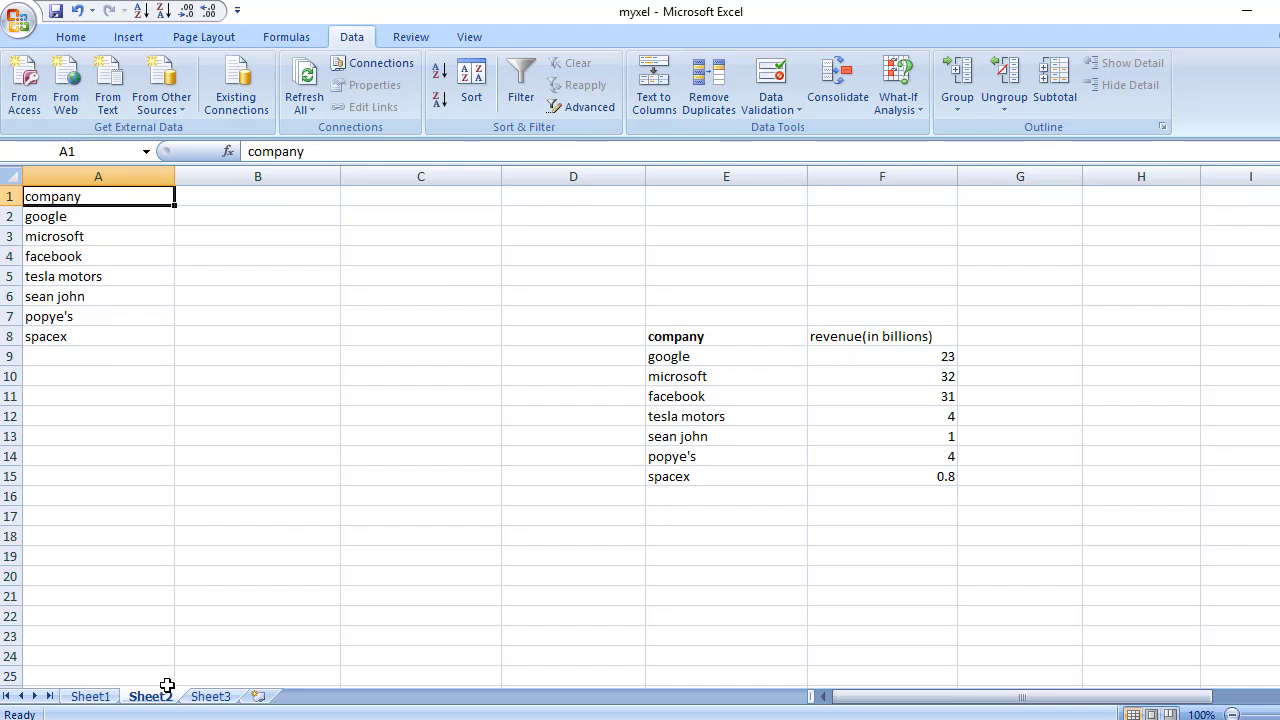
Check the drop down menu entry in the topic list on Sheet3, and return to Sheet2.
click(210, 696)
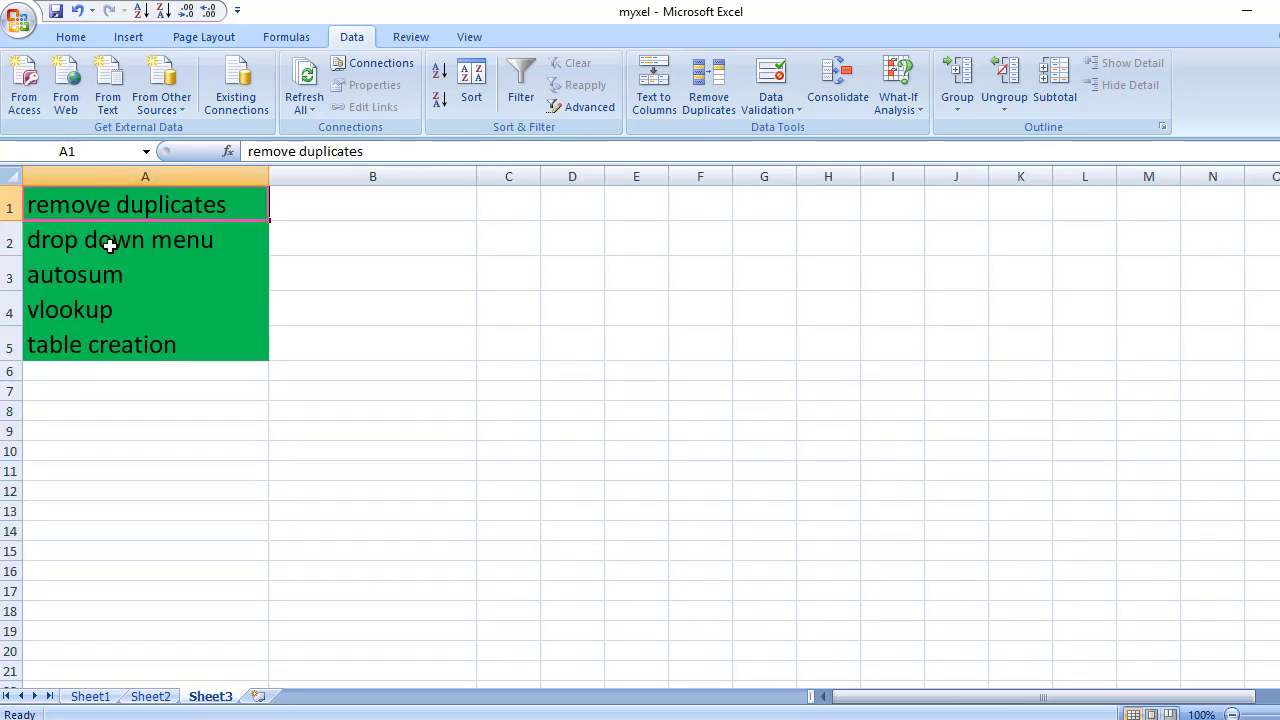
click(108, 245)
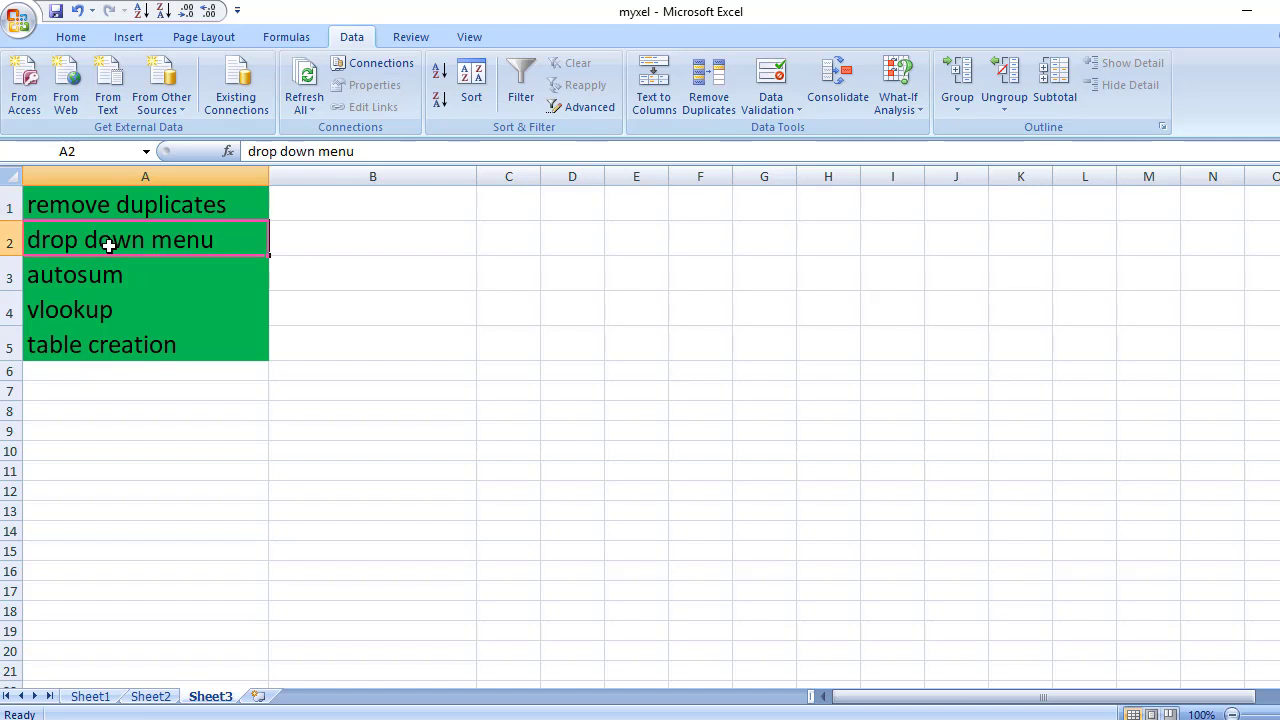
click(151, 697)
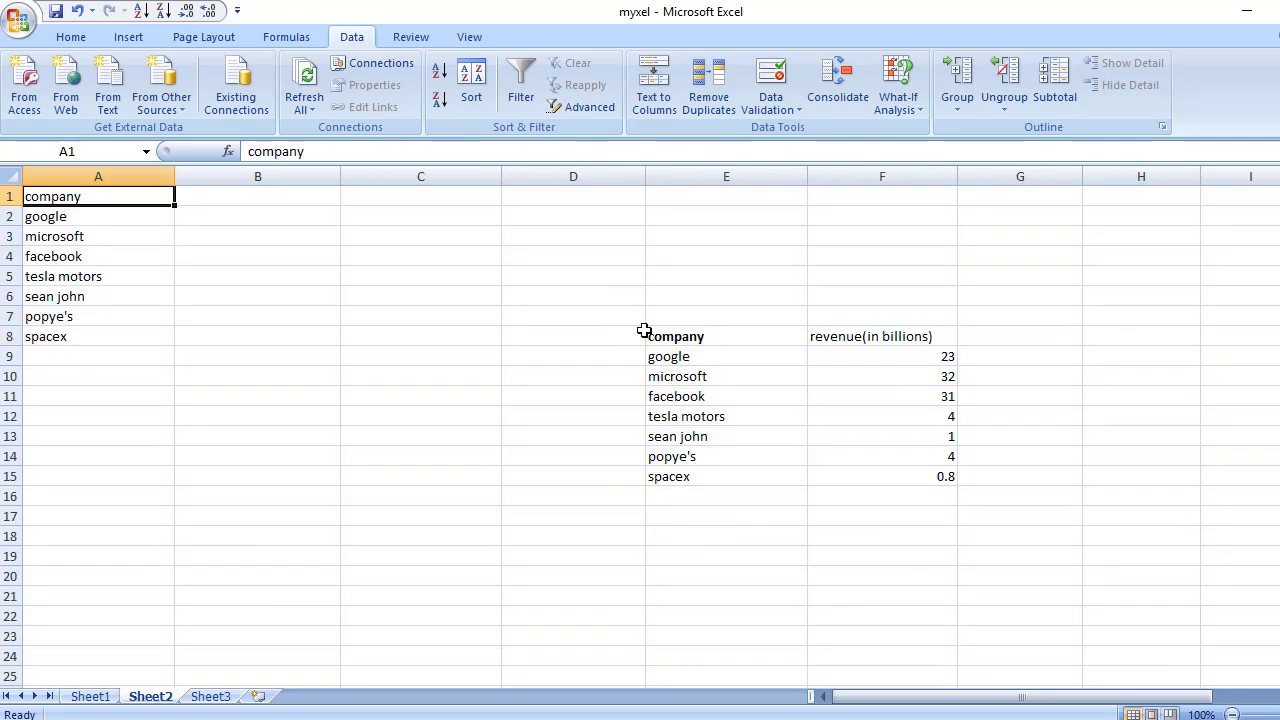
Enter the heading "company" in cell C8, beside the revenue table.
click(688, 338)
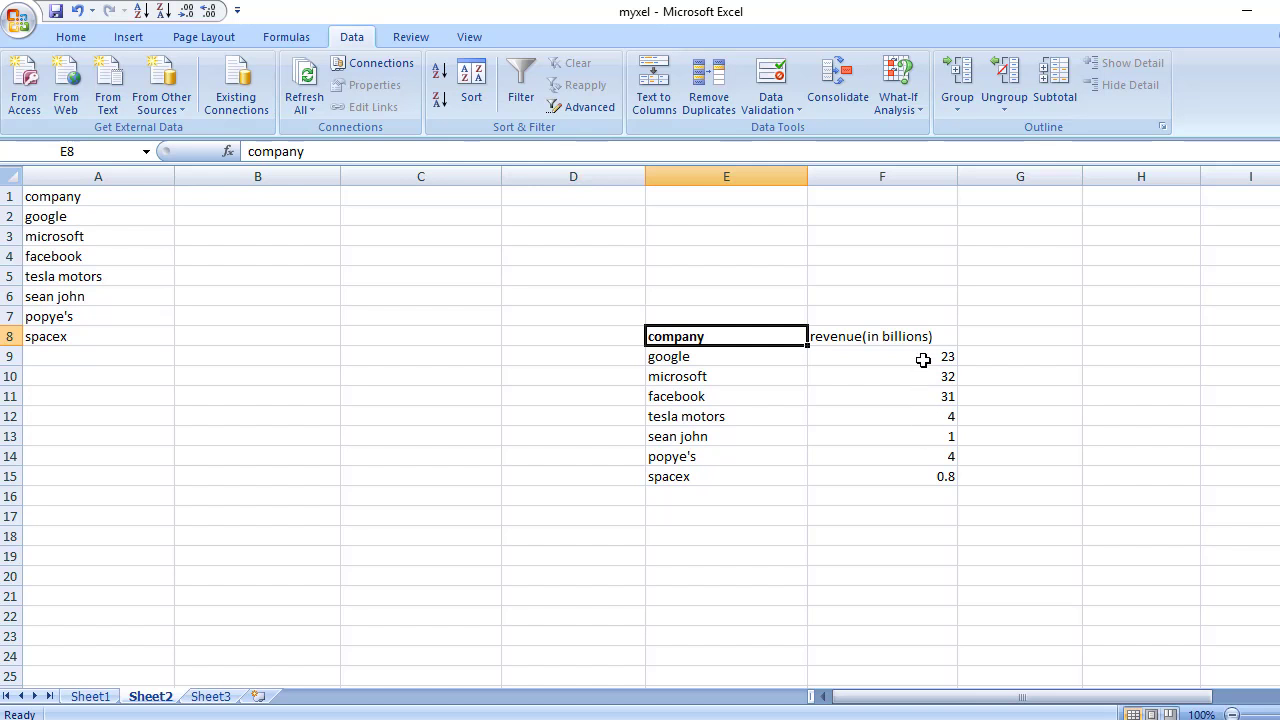
click(385, 336)
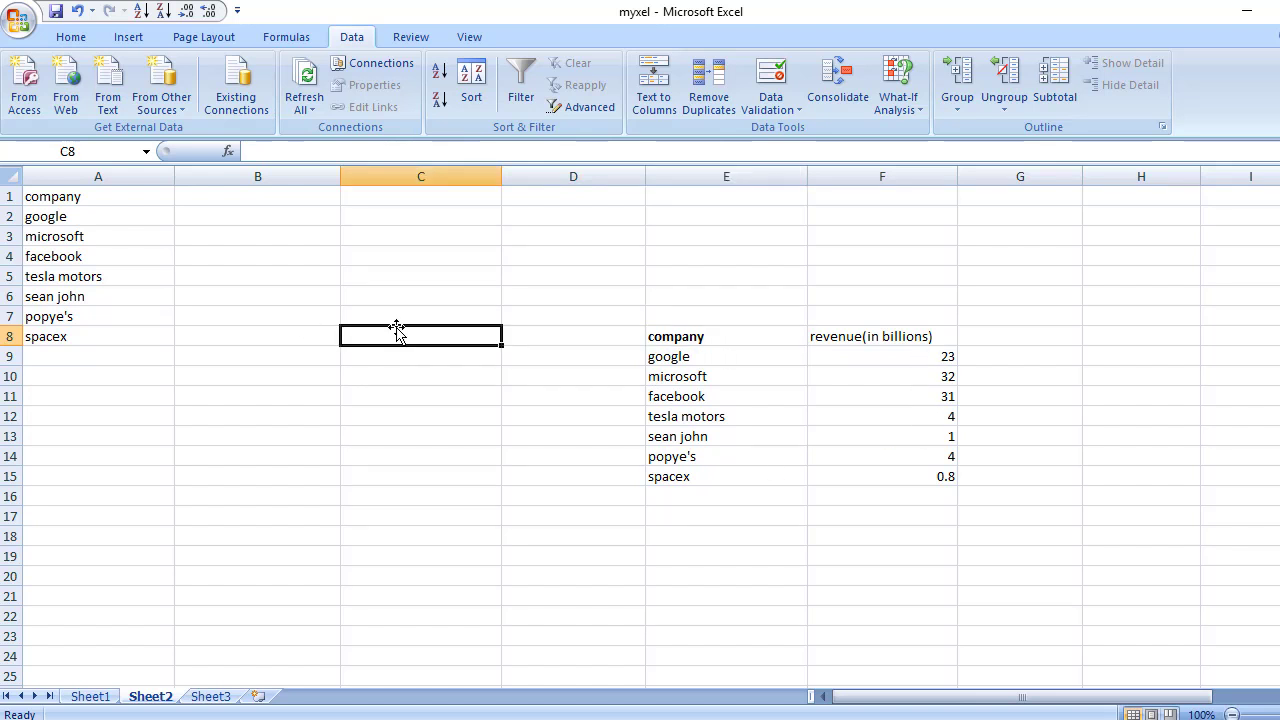
text(company)
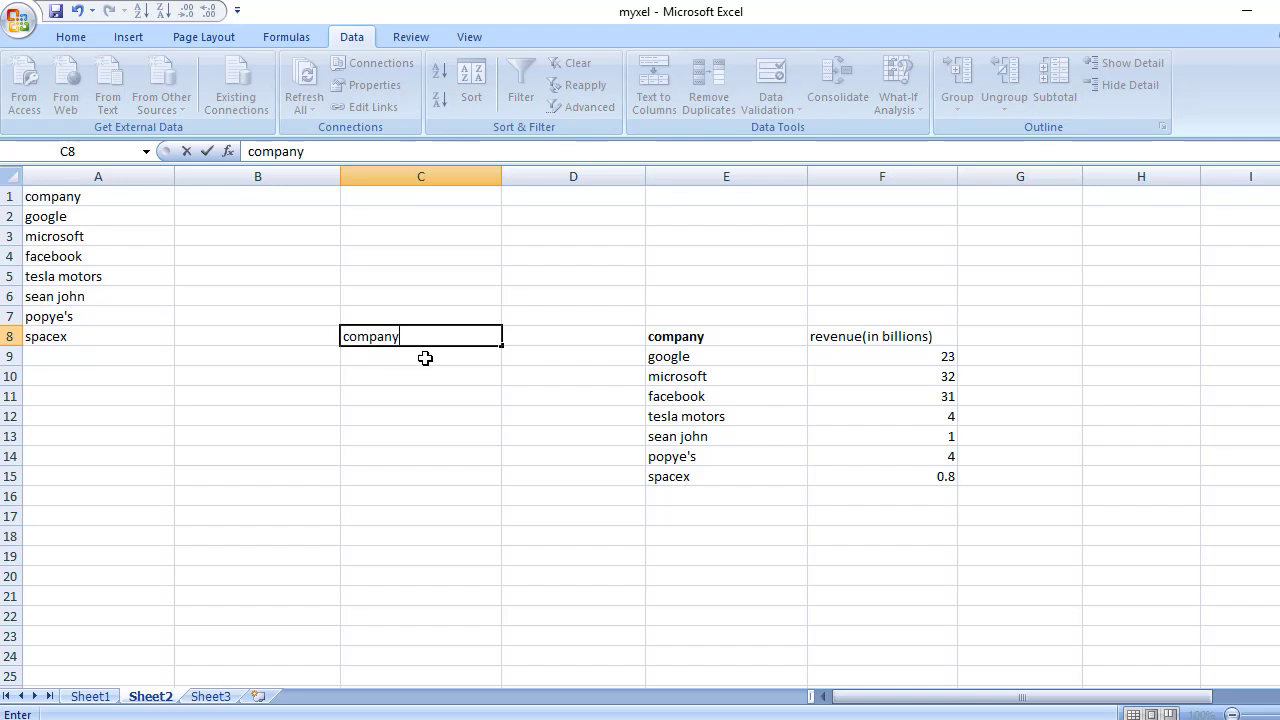
key(Return)
Start a data validation rule on cell C8 that allows a List with an in-cell dropdown.
click(428, 341)
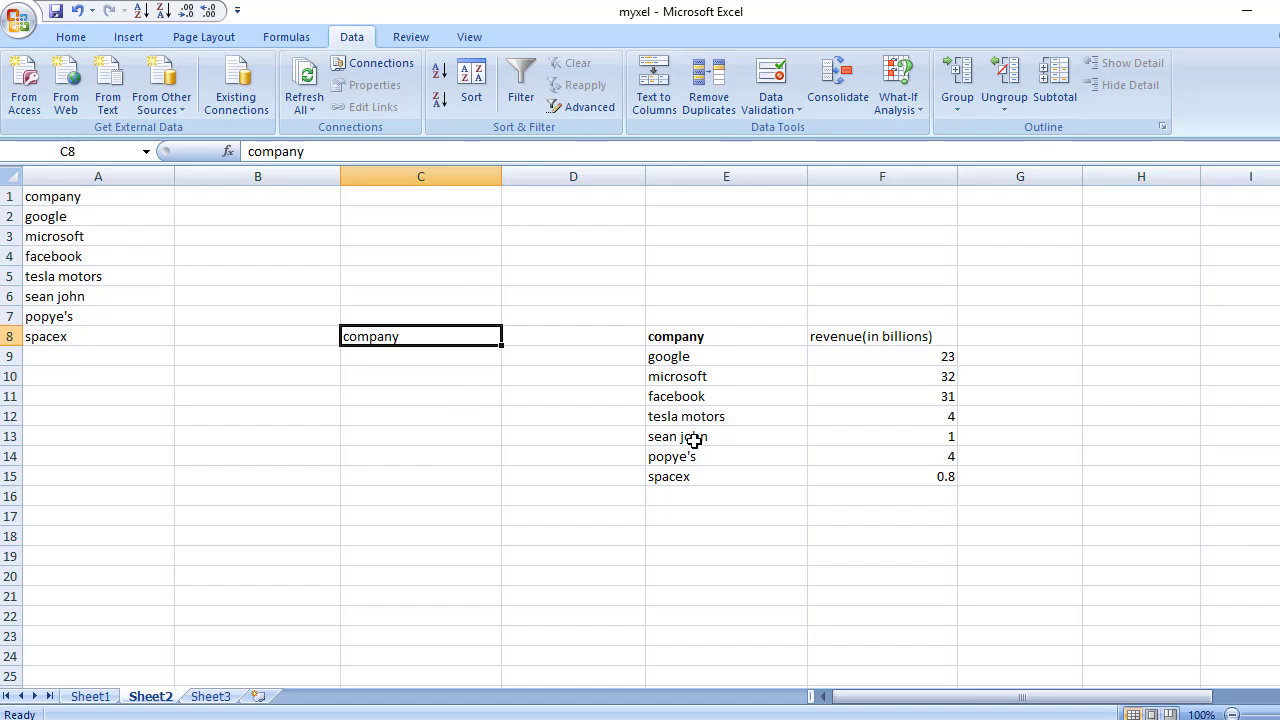
double_click(355, 39)
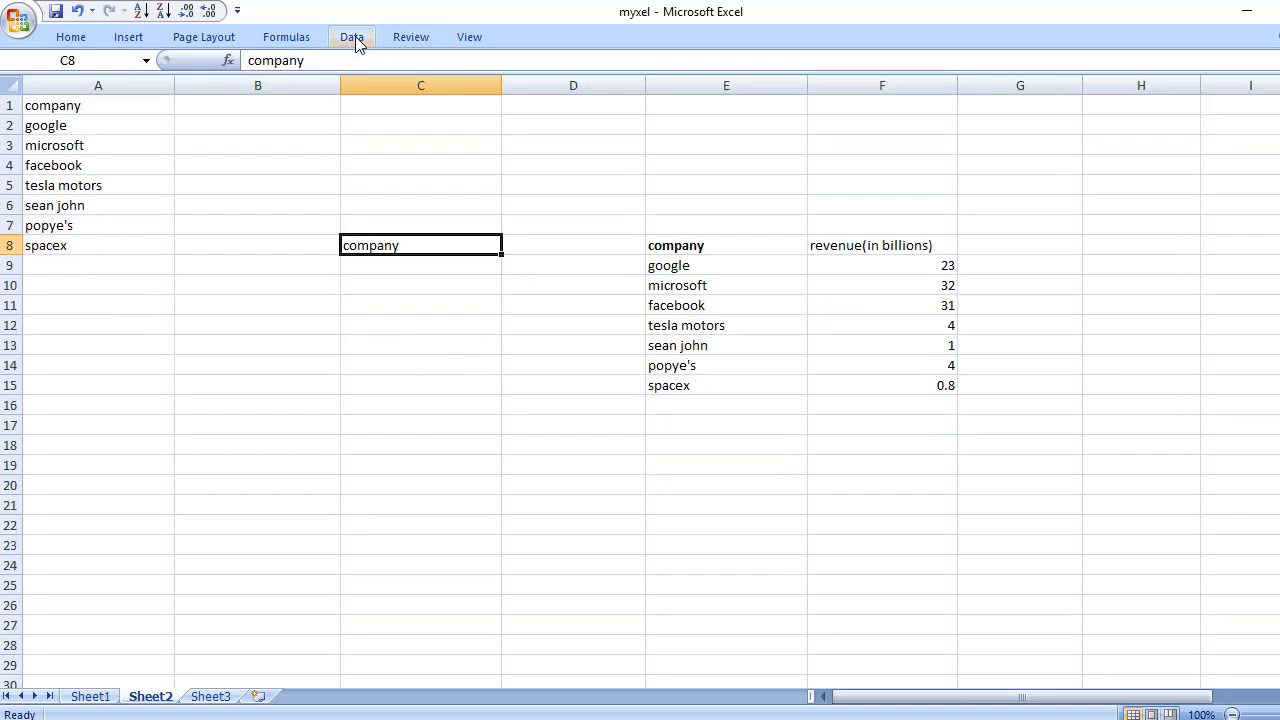
double_click(358, 38)
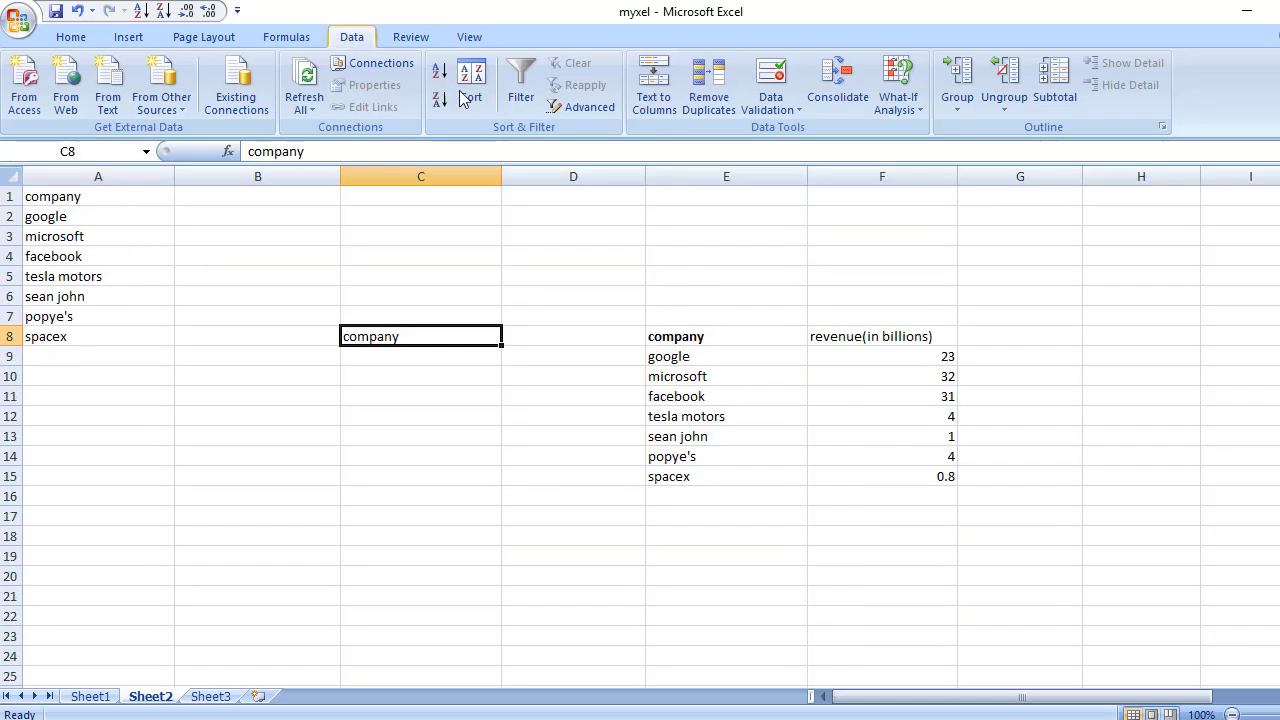
click(775, 112)
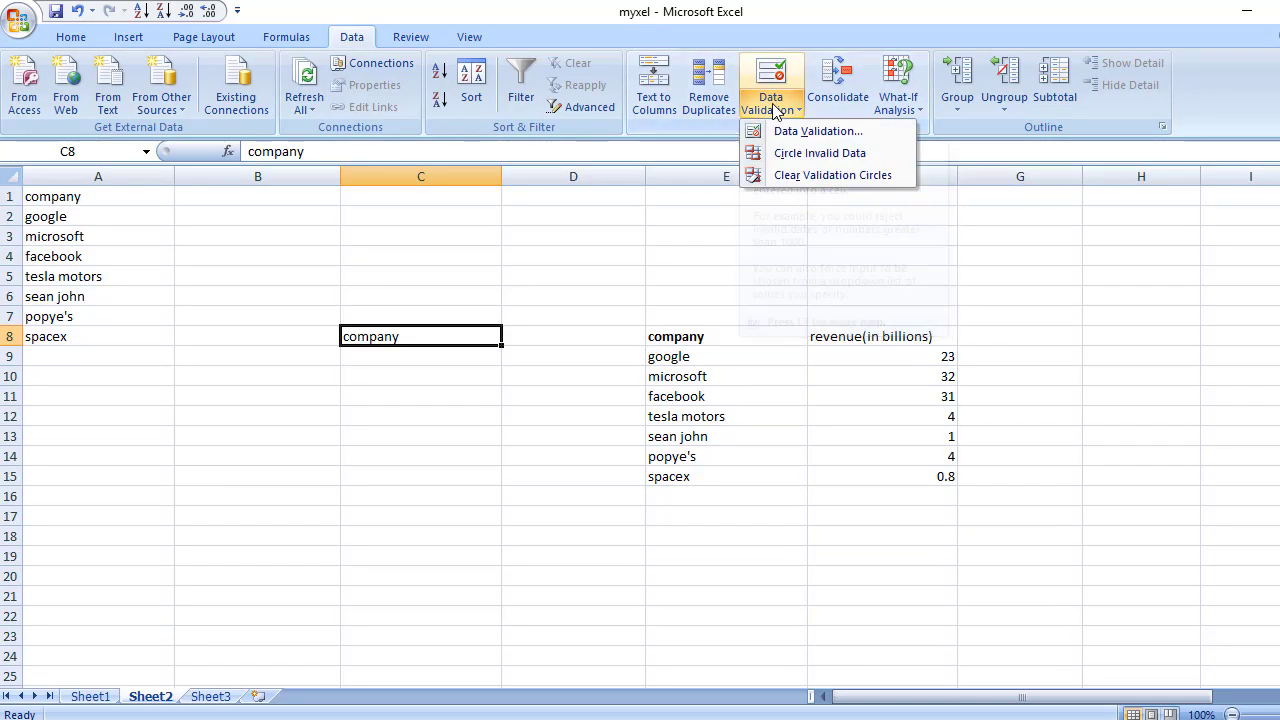
click(831, 138)
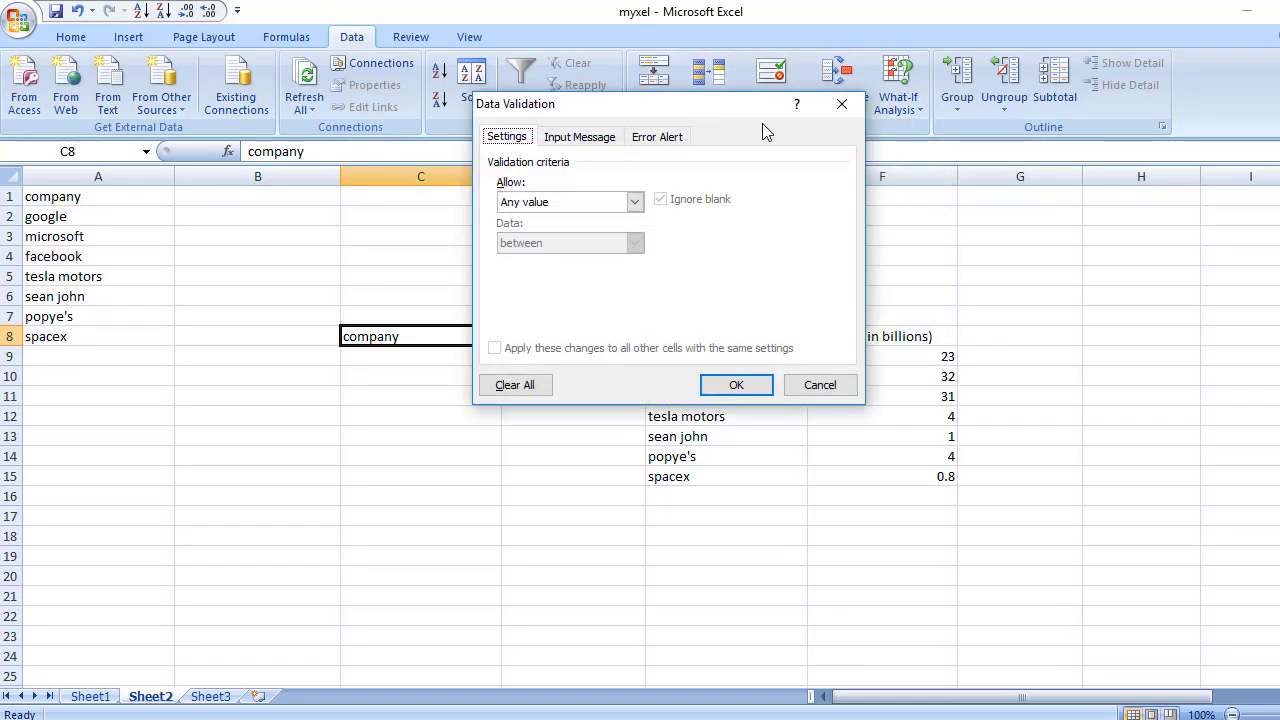
drag(737, 108, 811, 133)
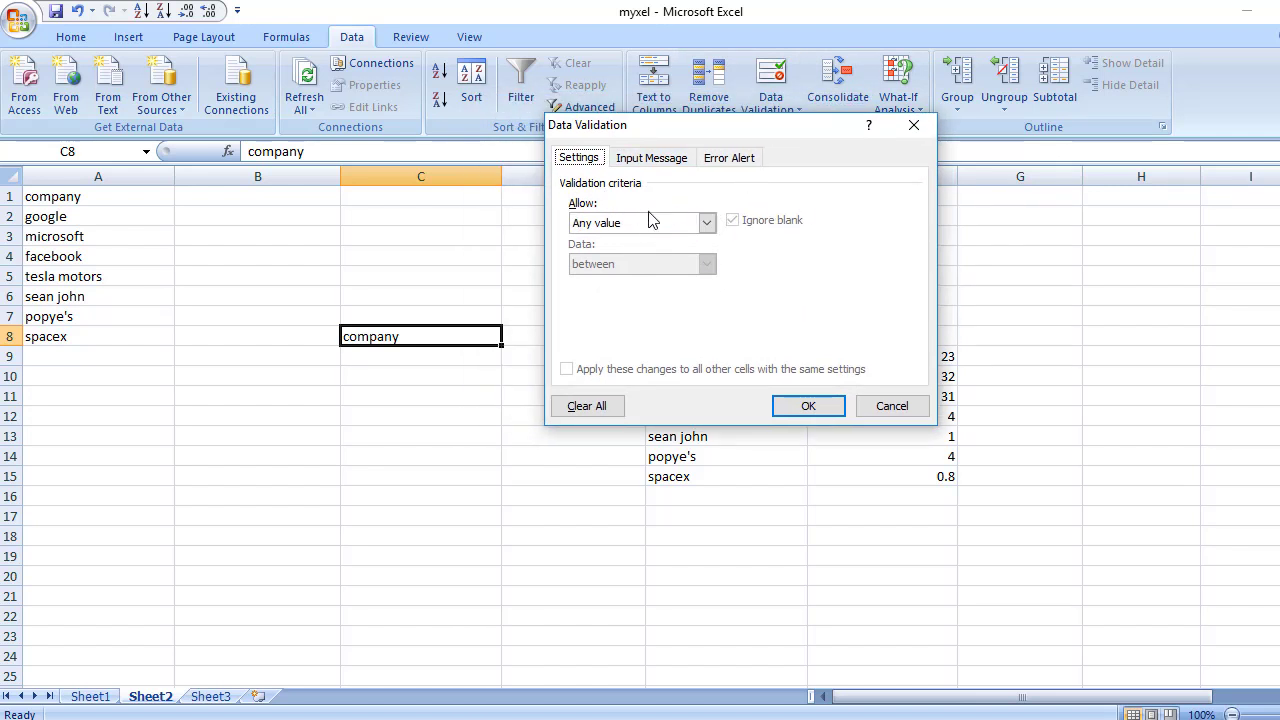
click(706, 222)
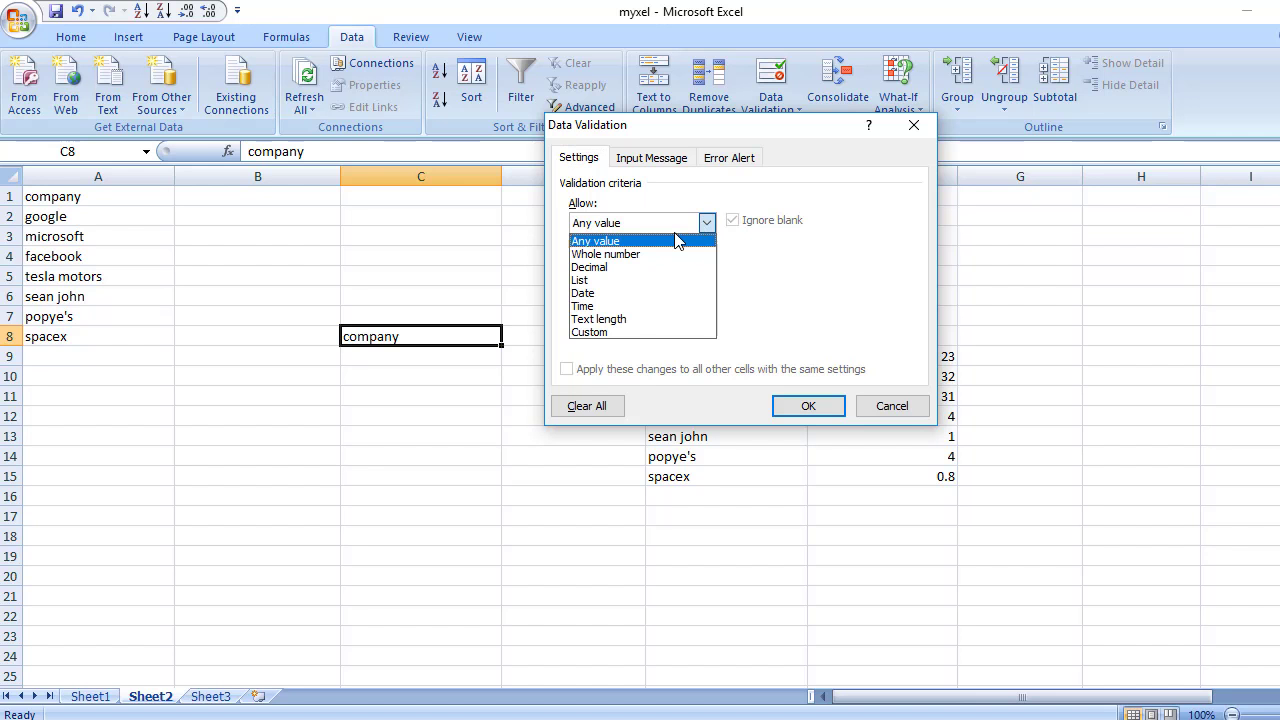
click(601, 281)
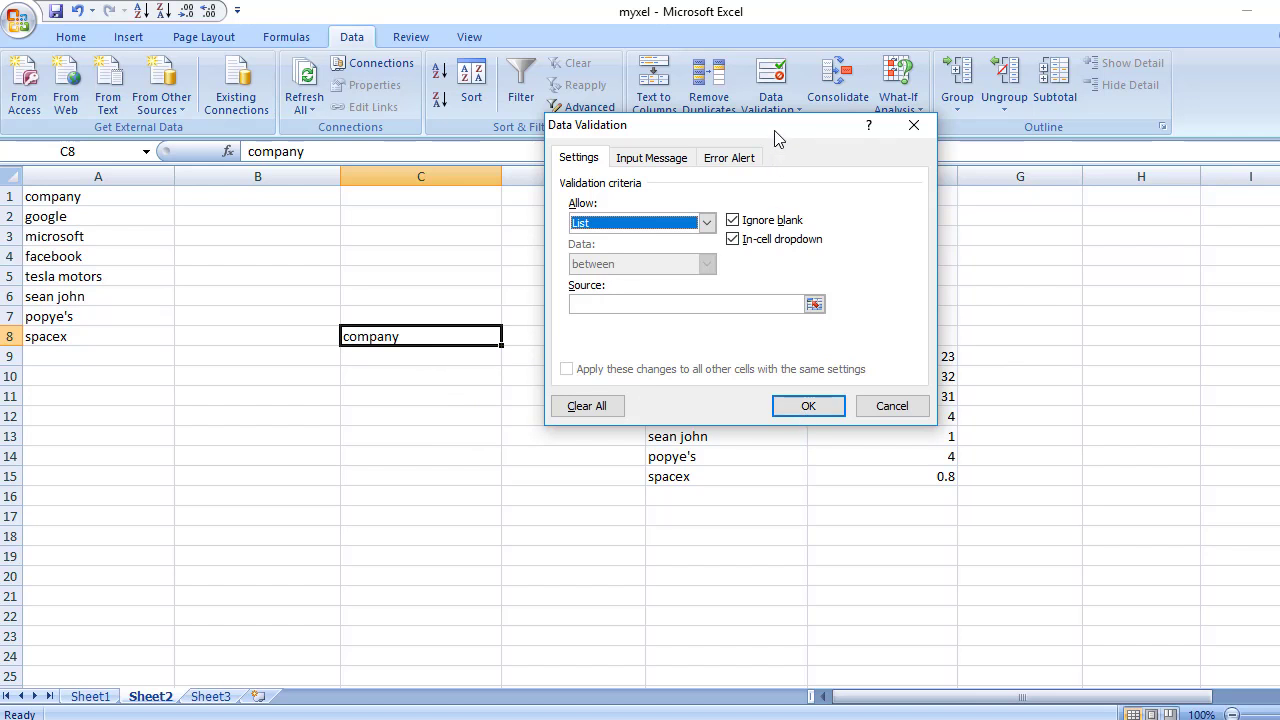
Set the validation list source to the company names in E9:E15 and apply the rule to C8.
drag(780, 130, 696, 20)
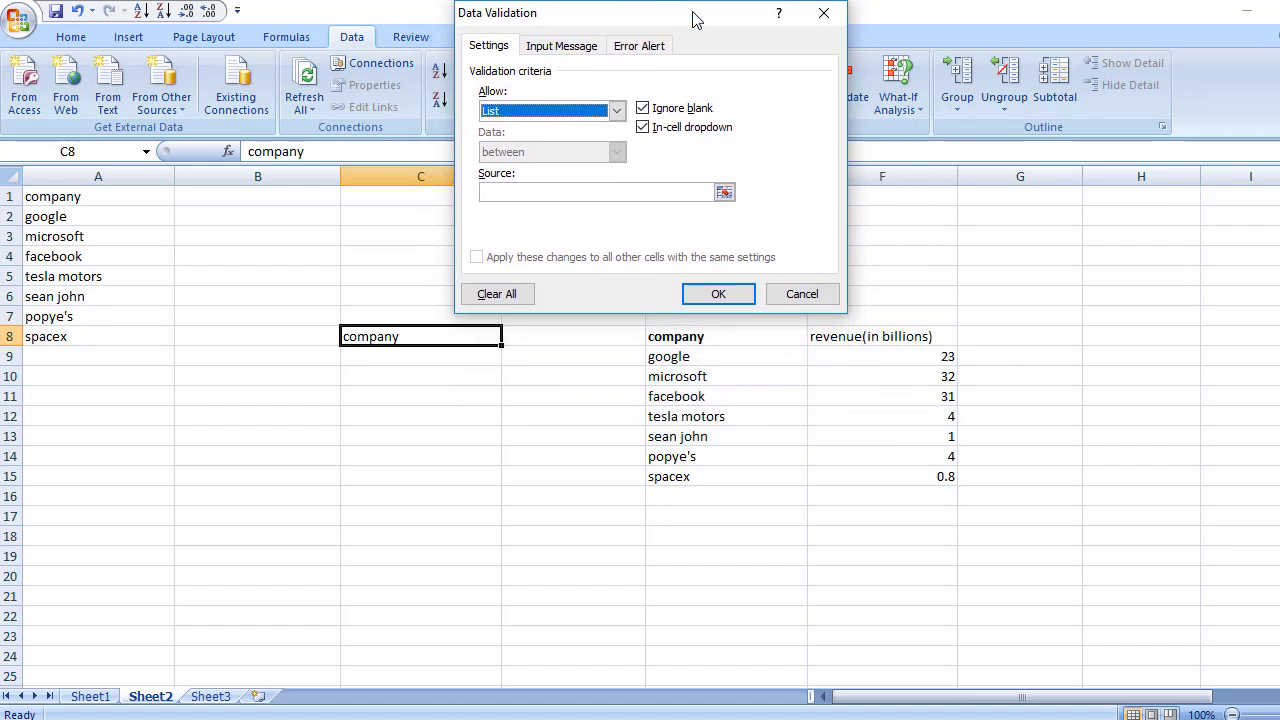
click(563, 191)
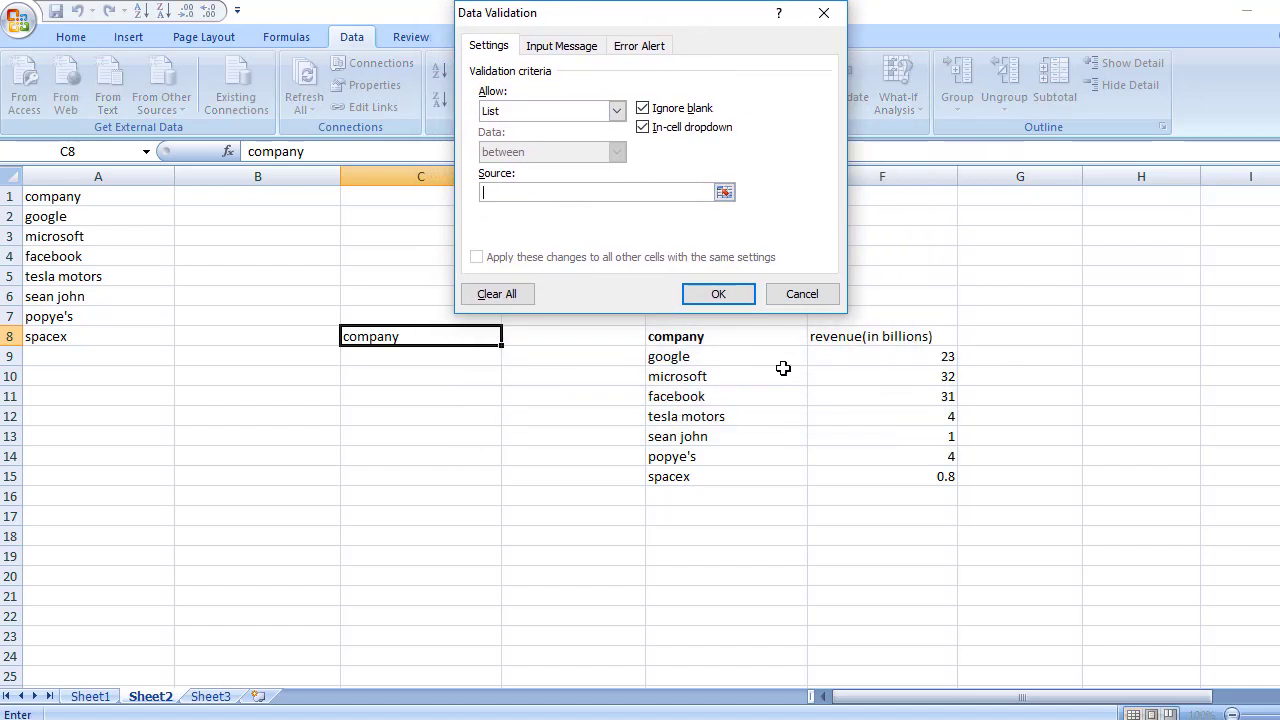
drag(686, 341, 693, 478)
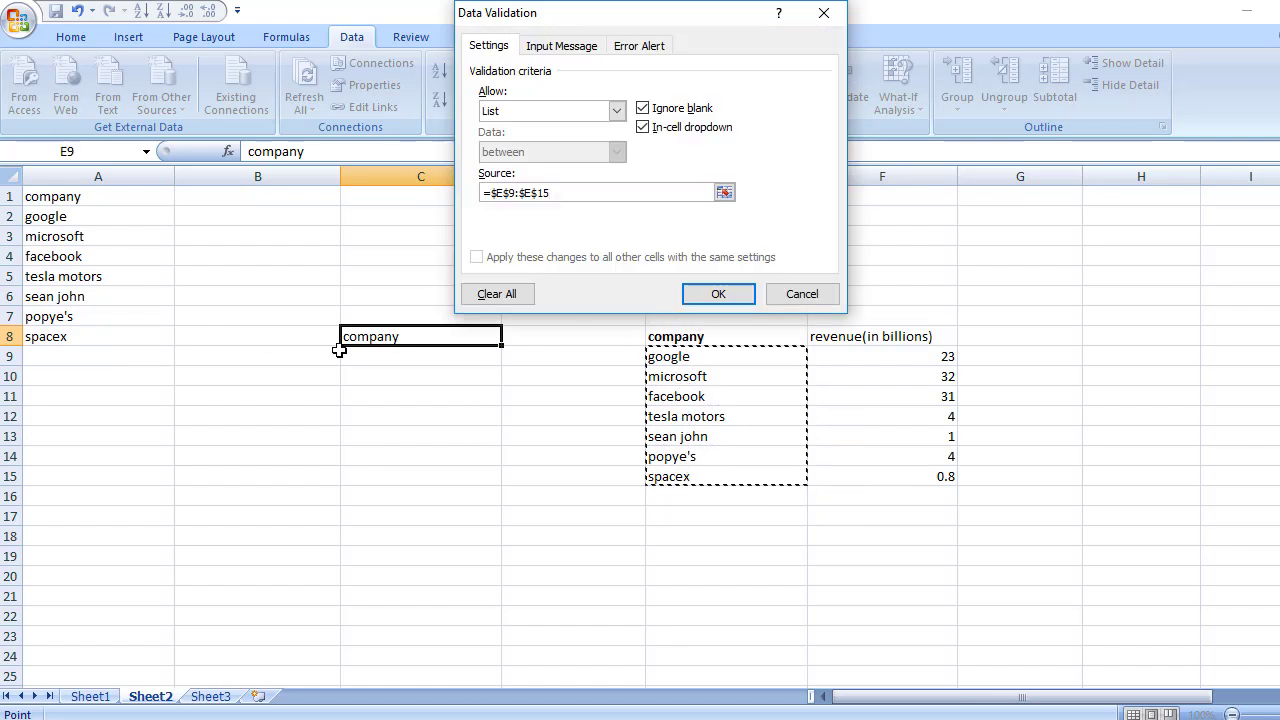
click(720, 296)
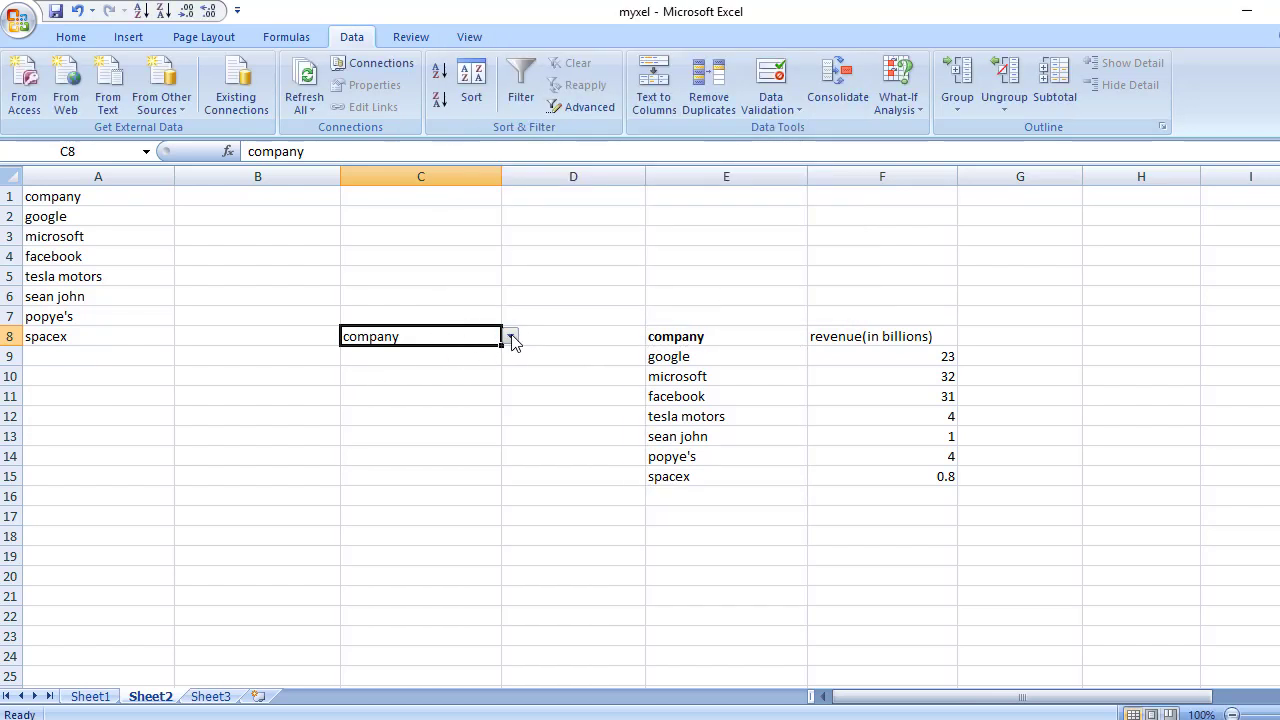
Review the company choices in C8's drop-down list and the Data Validation command, leaving the cell's entry as it is.
click(510, 338)
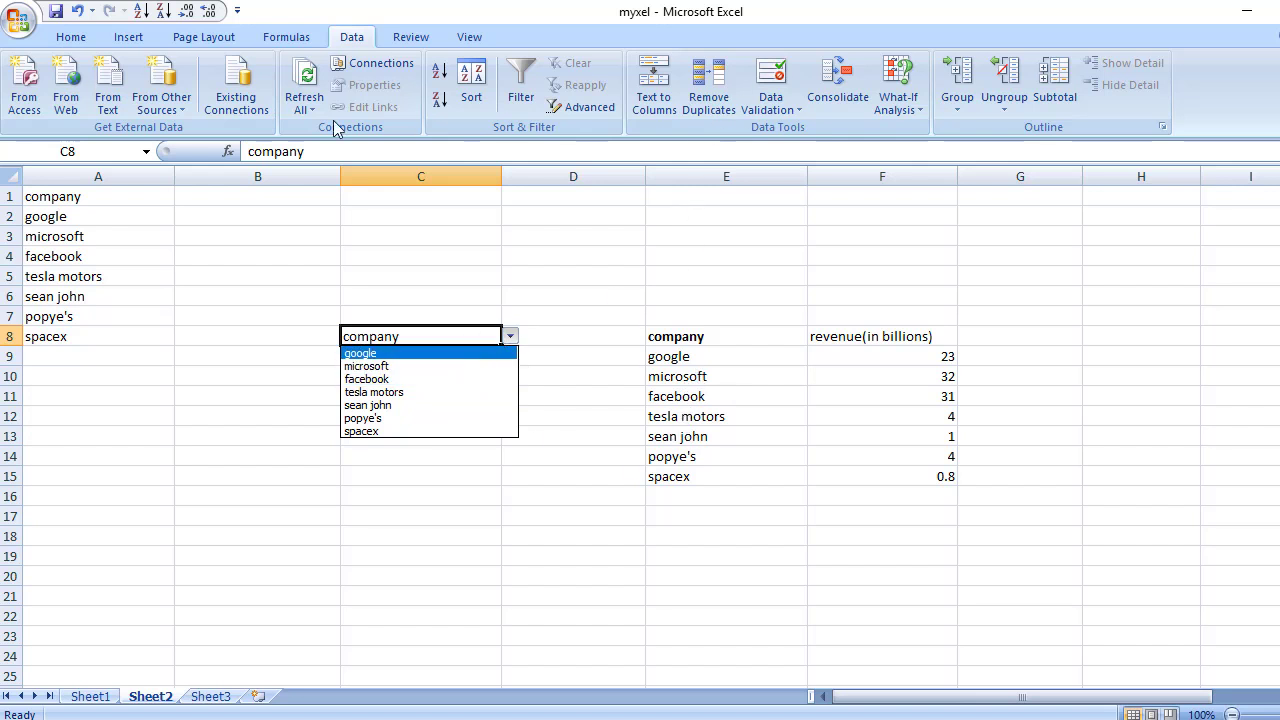
click(777, 115)
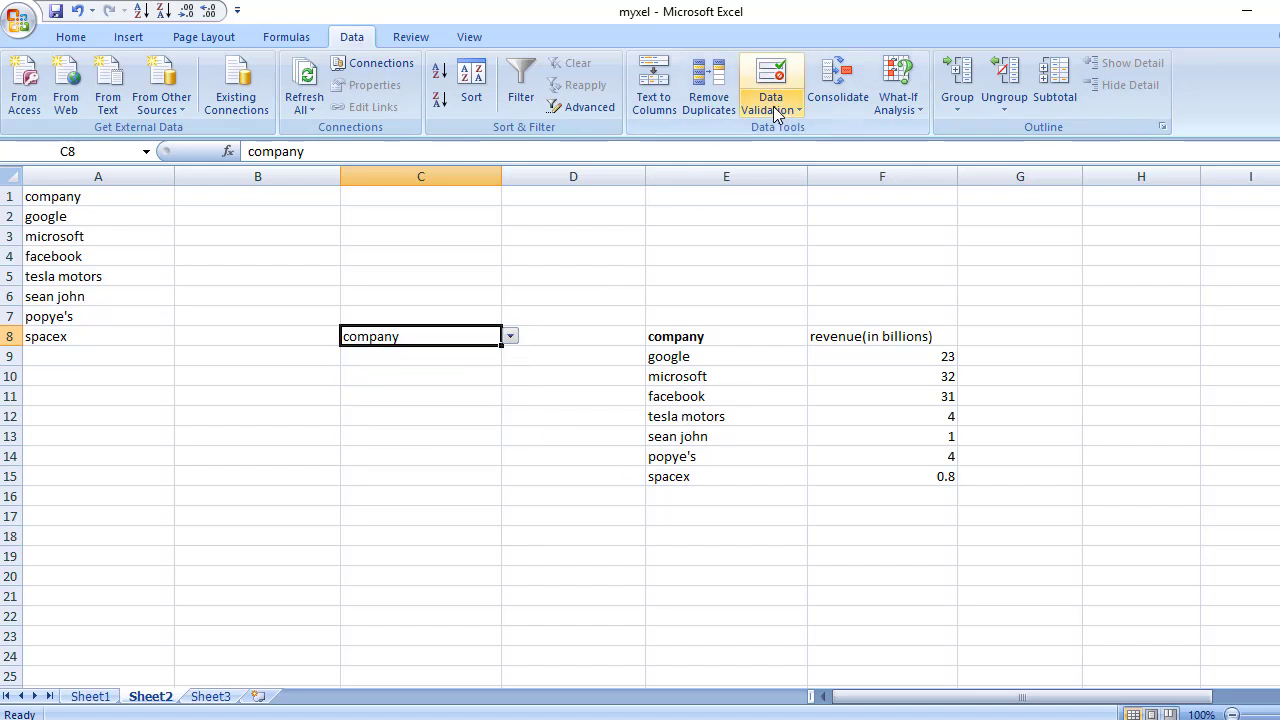
click(772, 112)
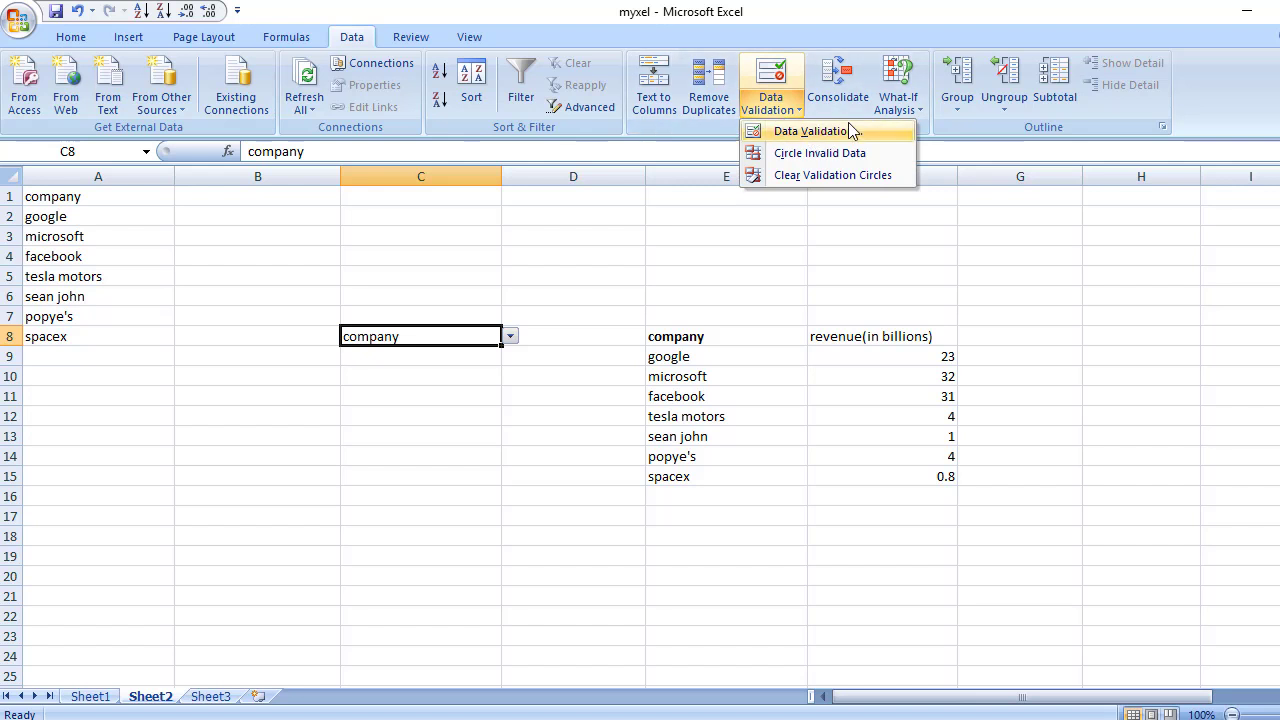
click(514, 341)
click(512, 338)
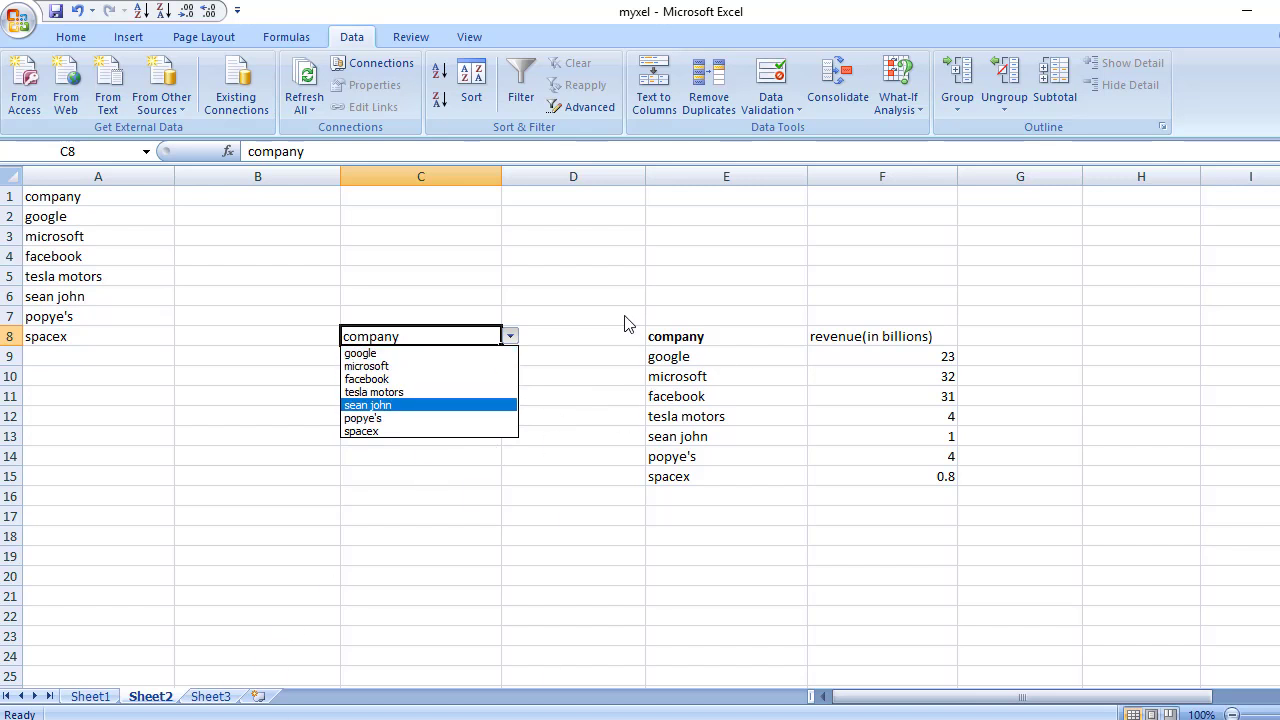
click(560, 308)
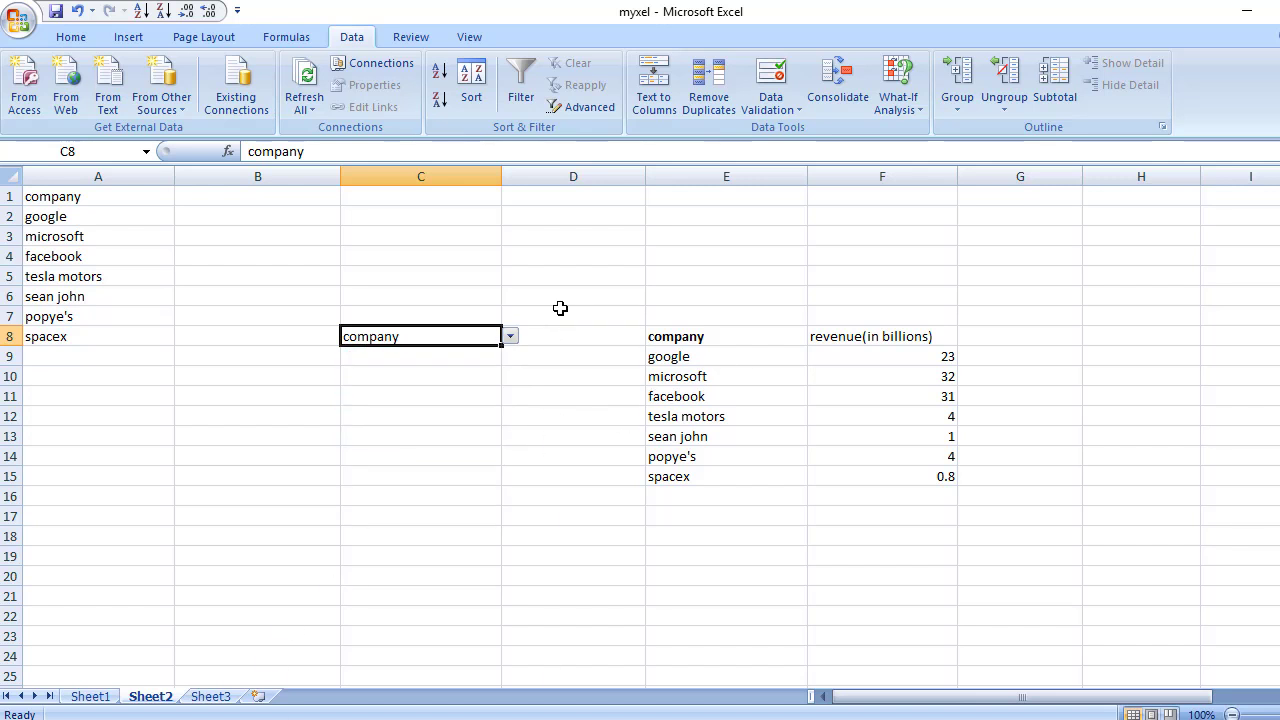
Check the autosum entry in the topic list on Sheet3, and return to Sheet2.
click(212, 697)
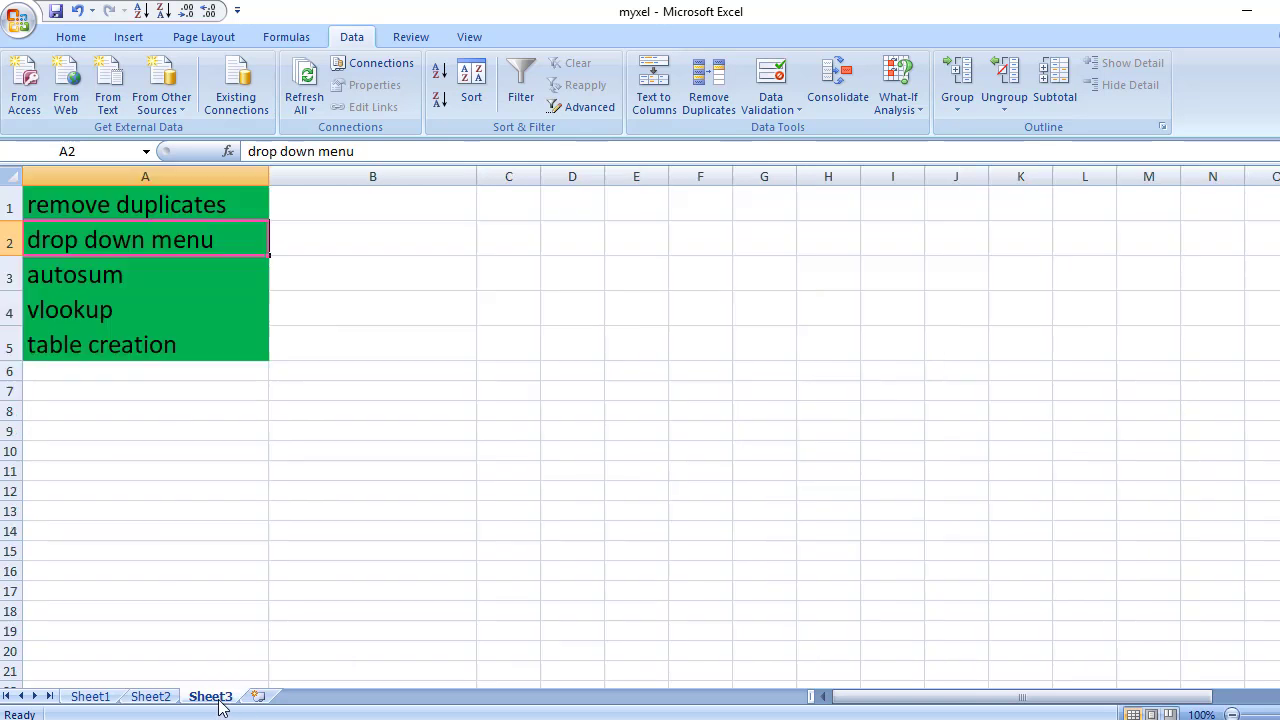
click(104, 279)
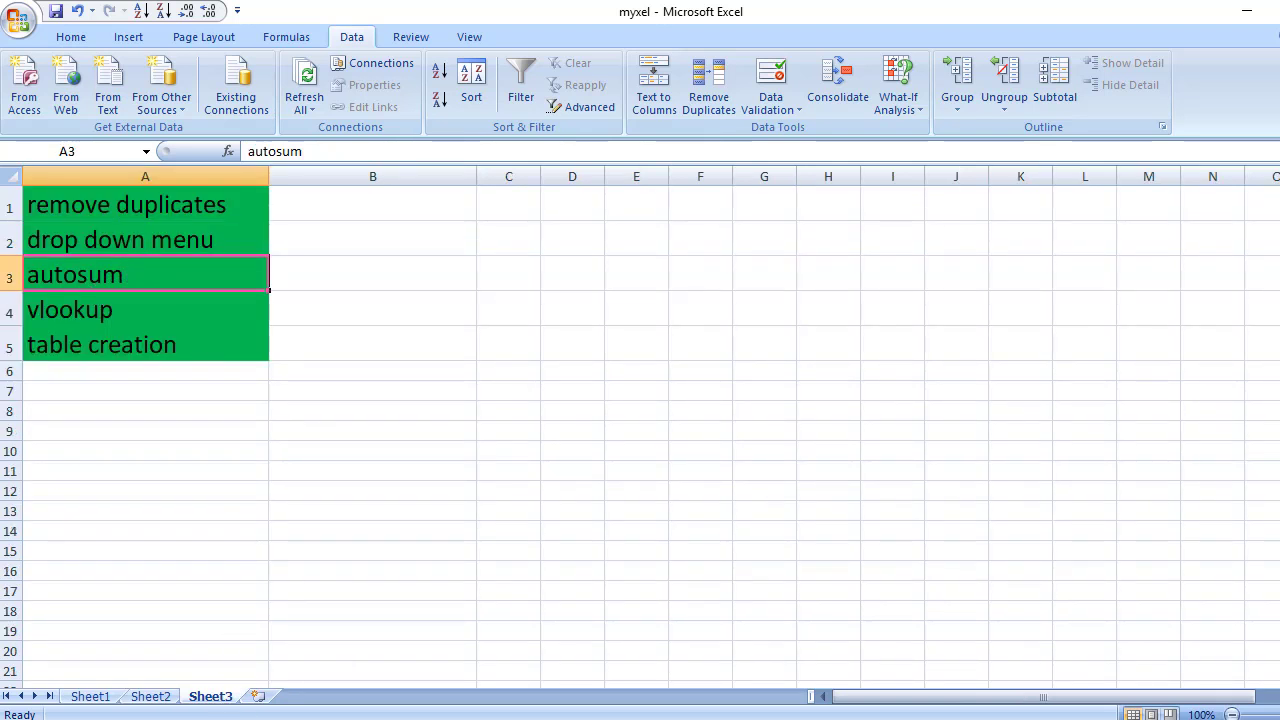
click(152, 697)
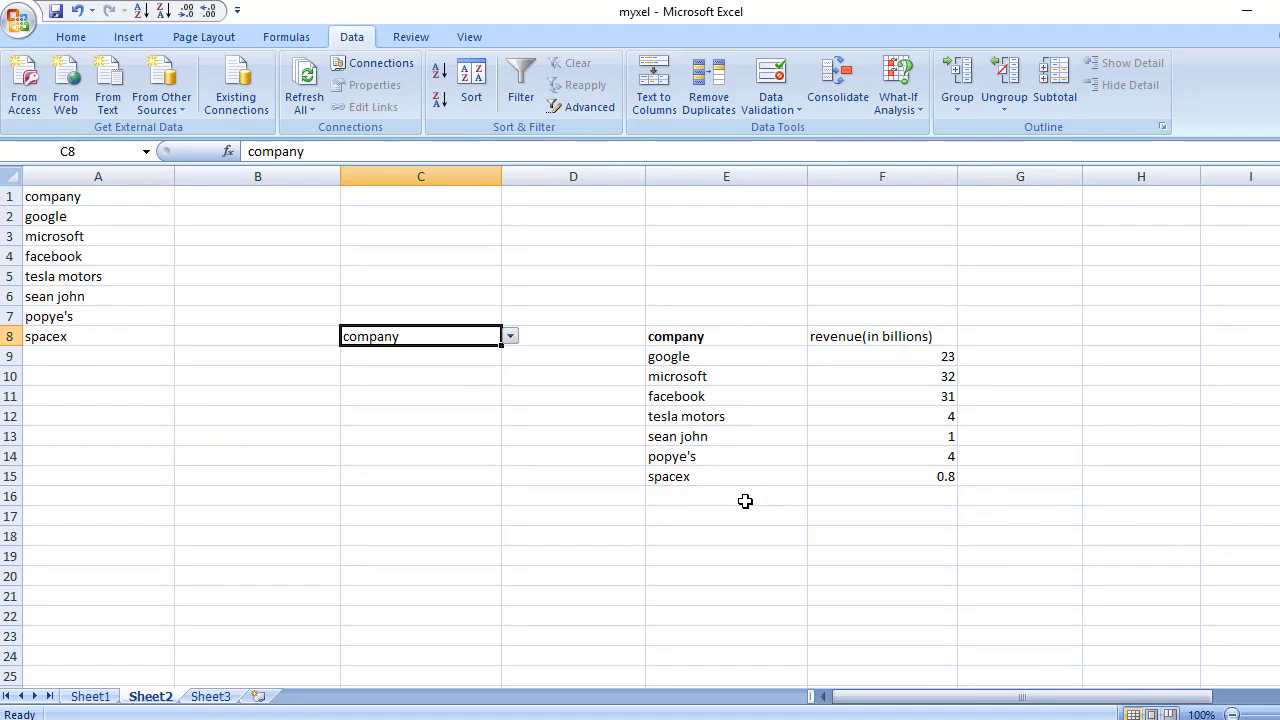
Enter the label "total" in cell E16, below the last company of the revenue table.
click(898, 497)
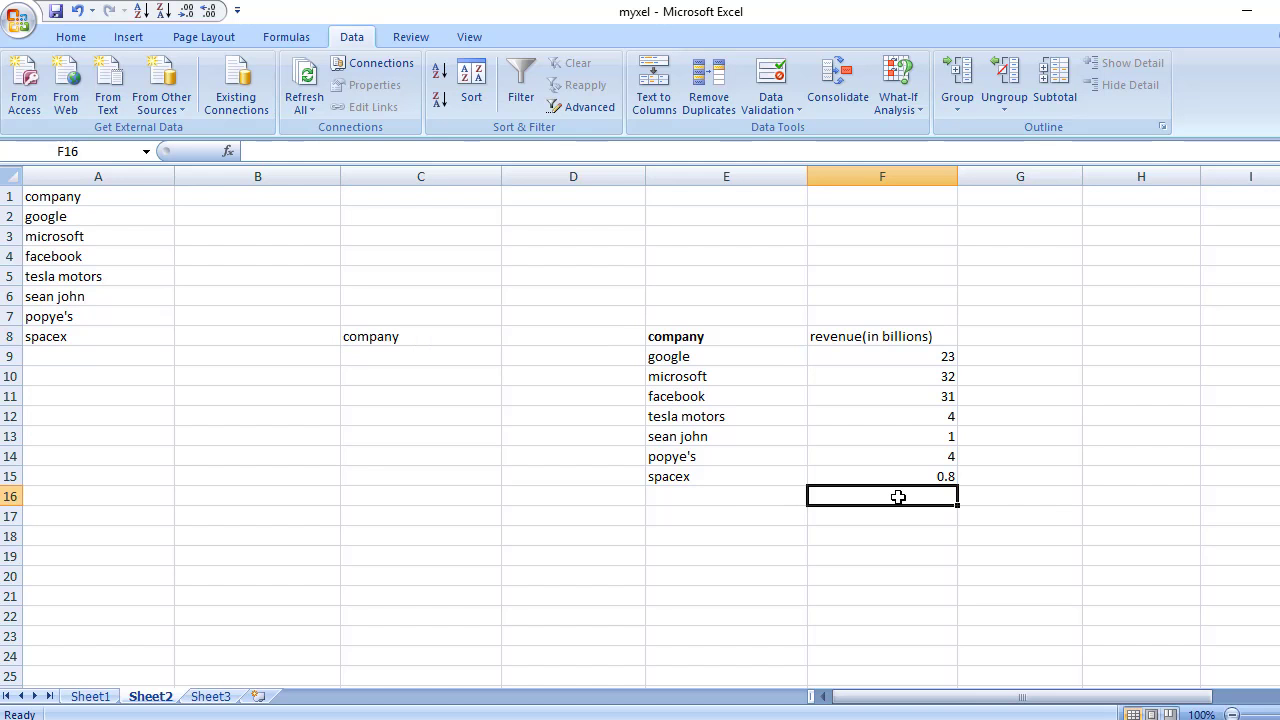
click(72, 37)
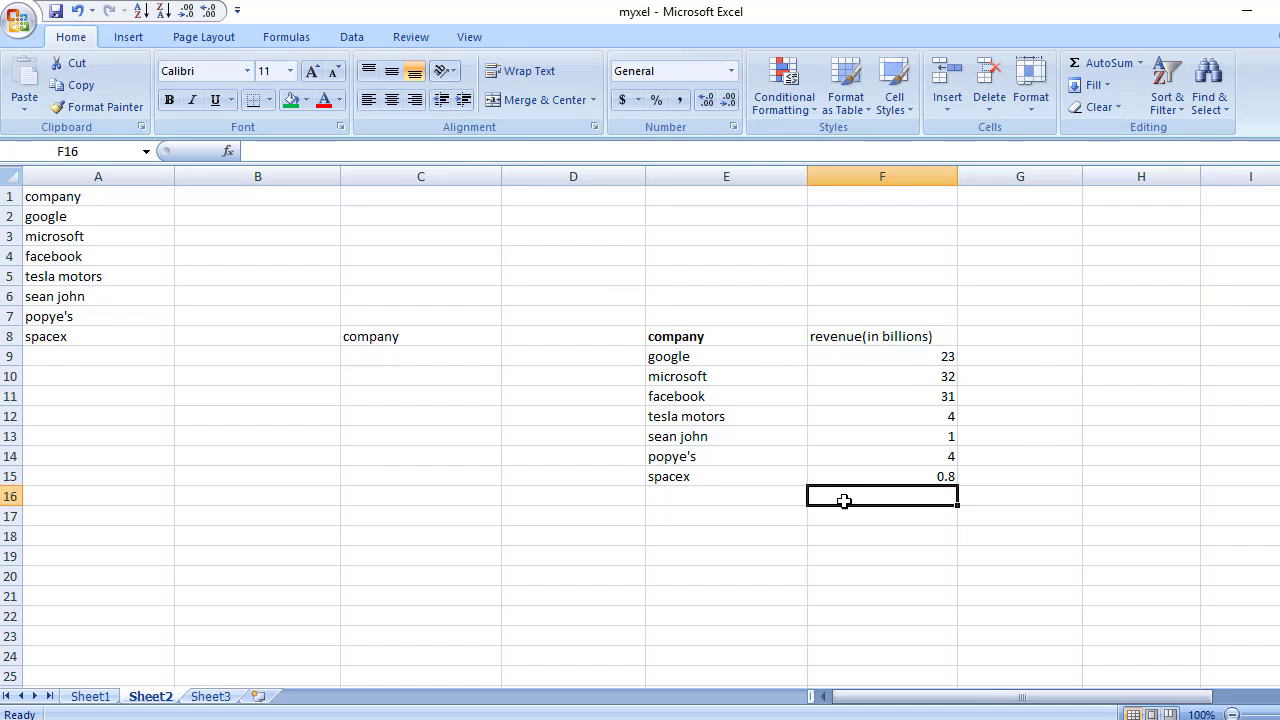
click(729, 499)
text(t)
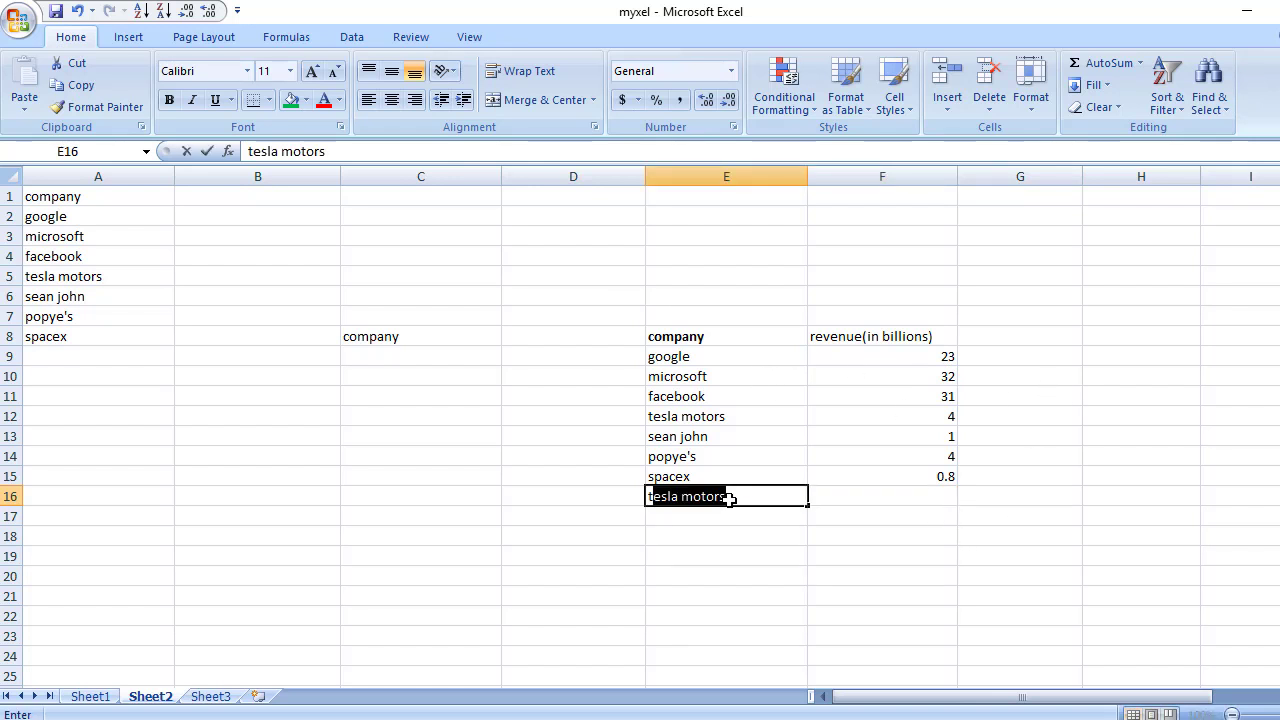
text(ota)
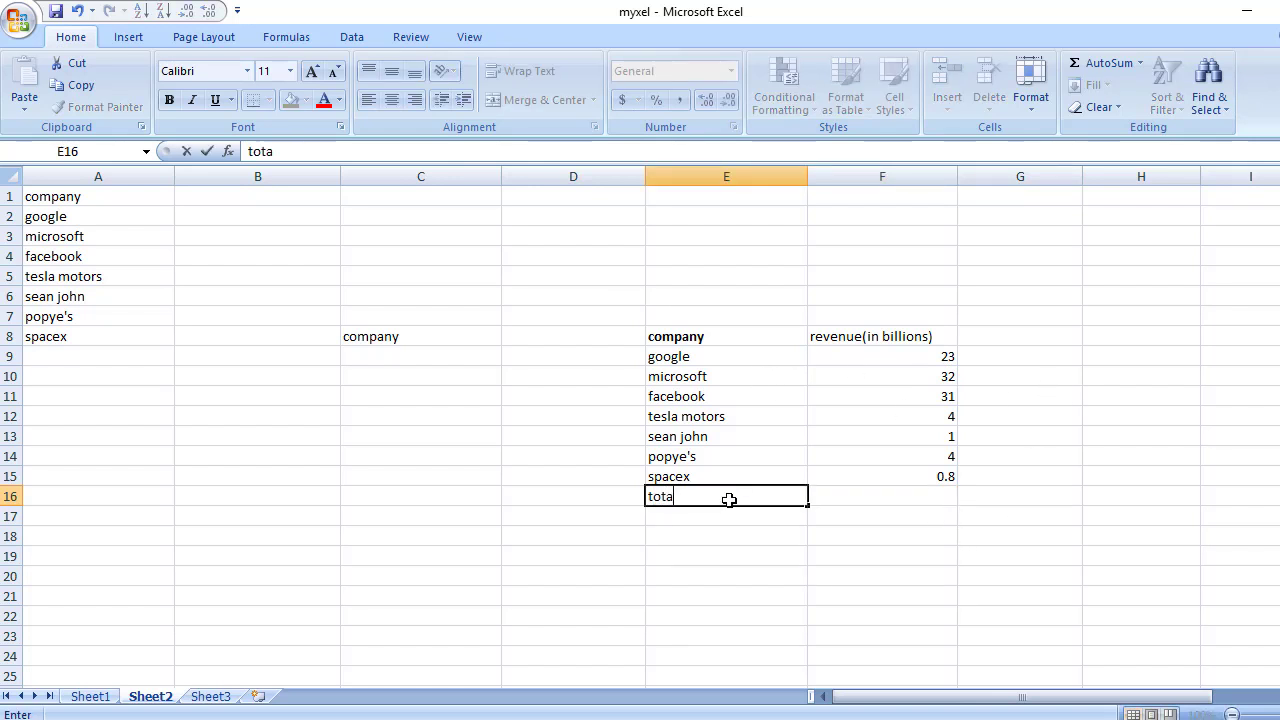
text(l)
key(Tab)
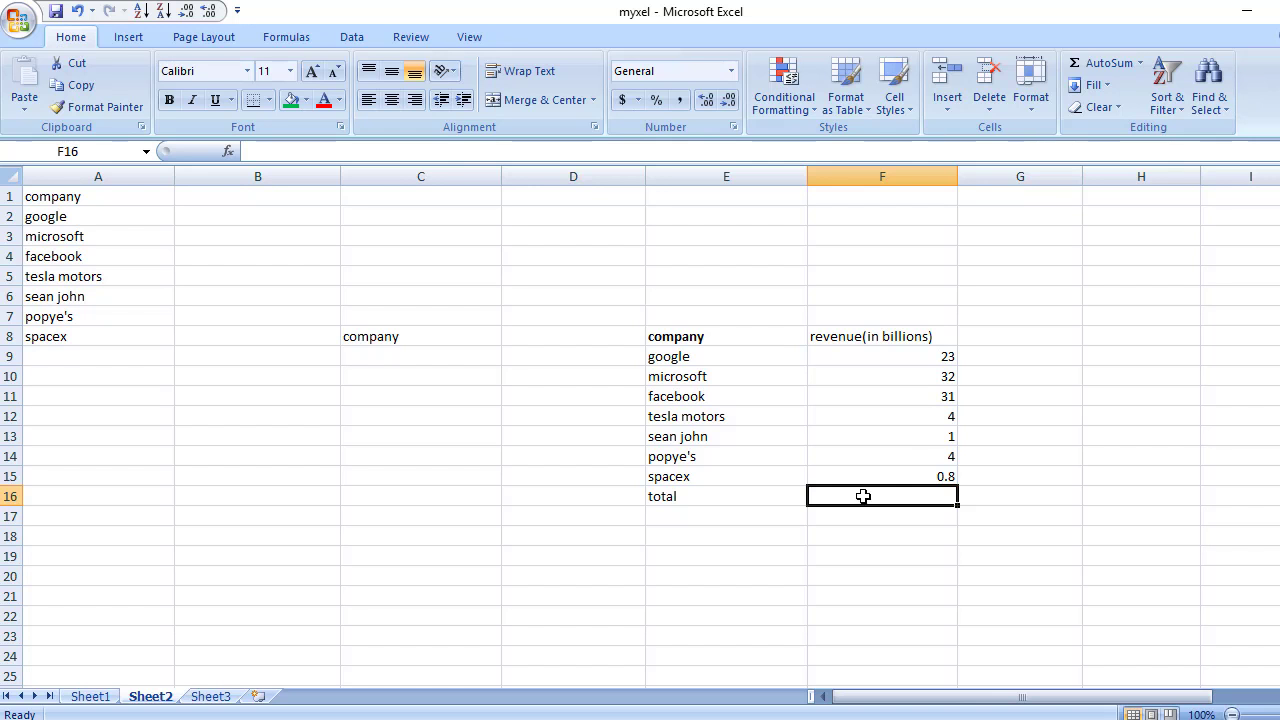
Try AutoSum on the revenues F9:F15 in cell F16, and clear the formula from the cell again.
click(1106, 74)
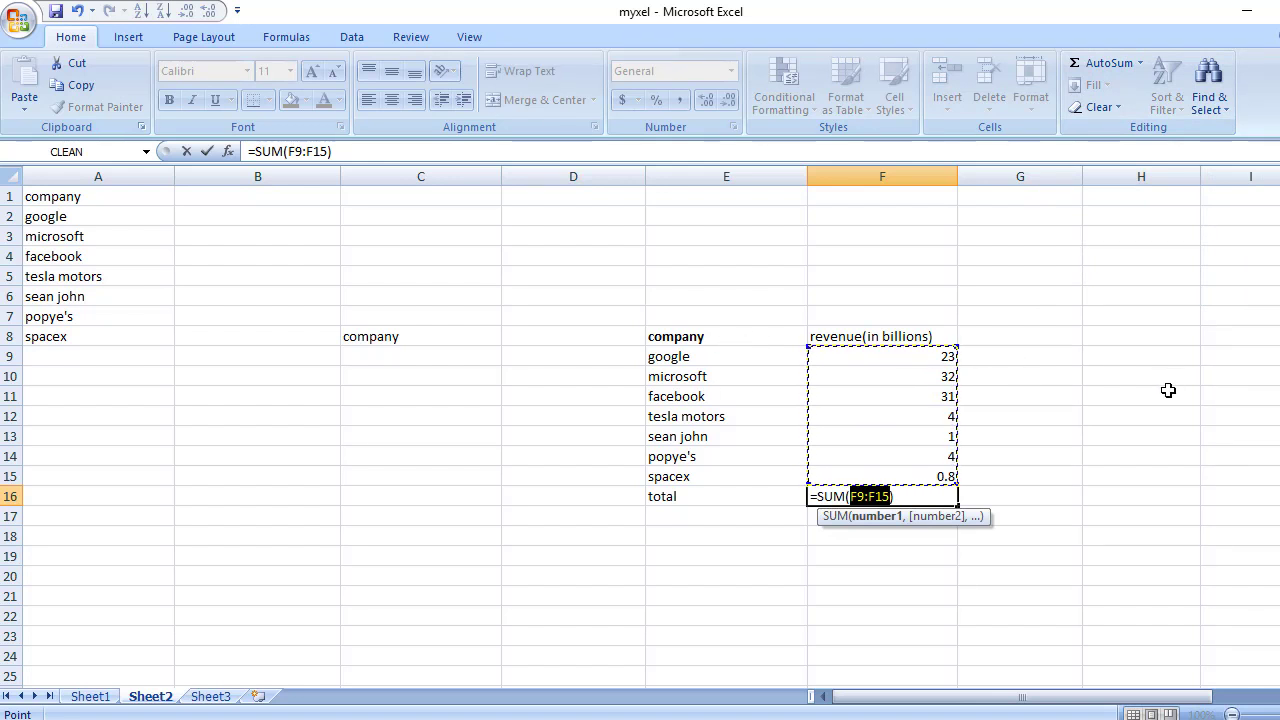
key(Return)
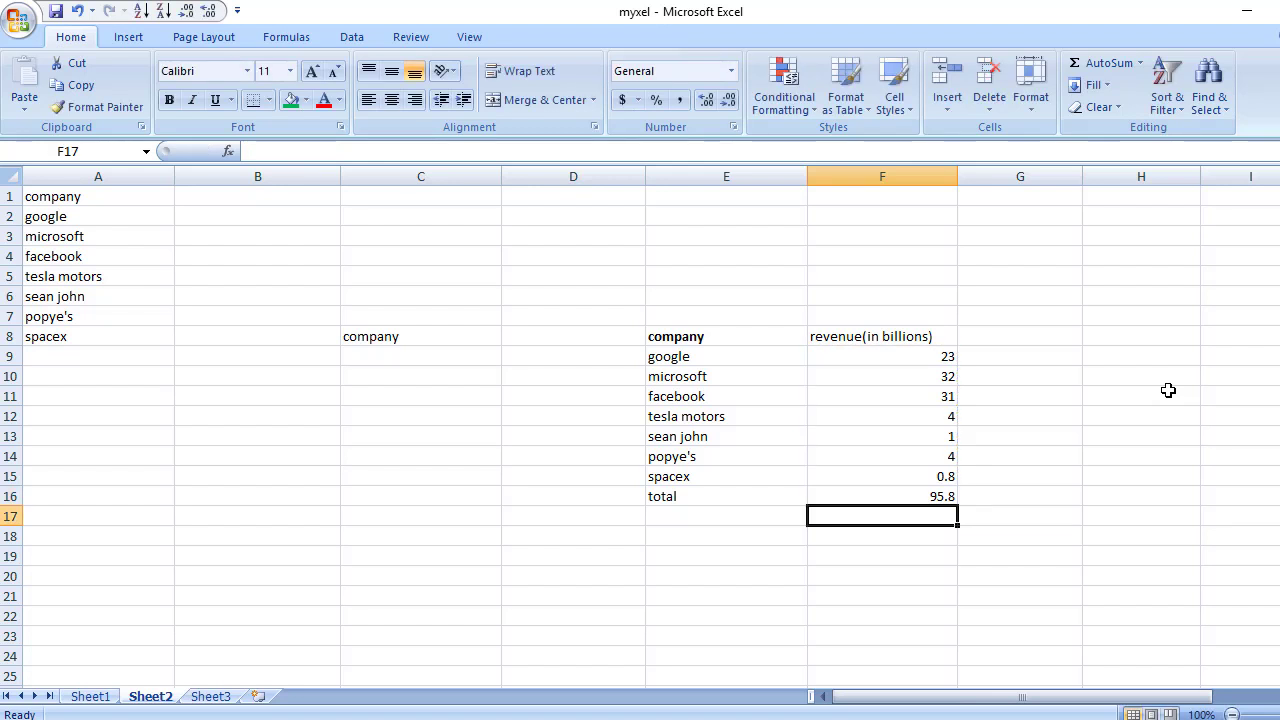
key(Up)
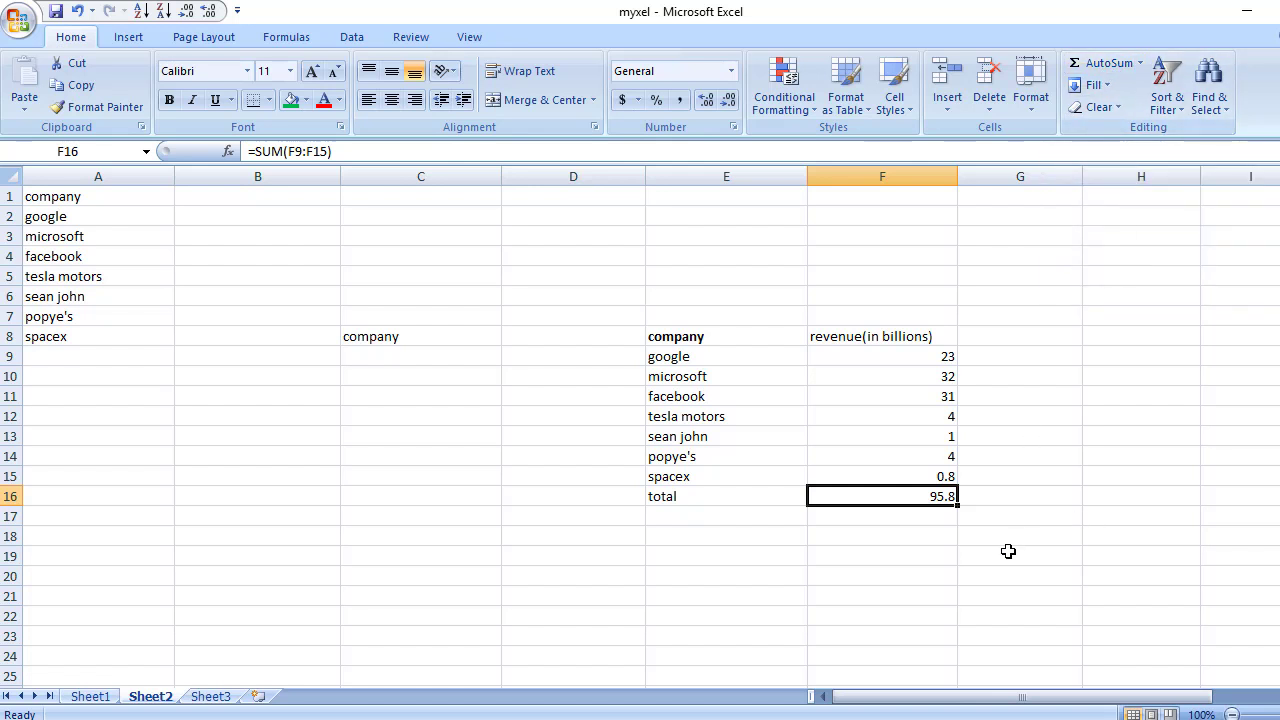
key(Down)
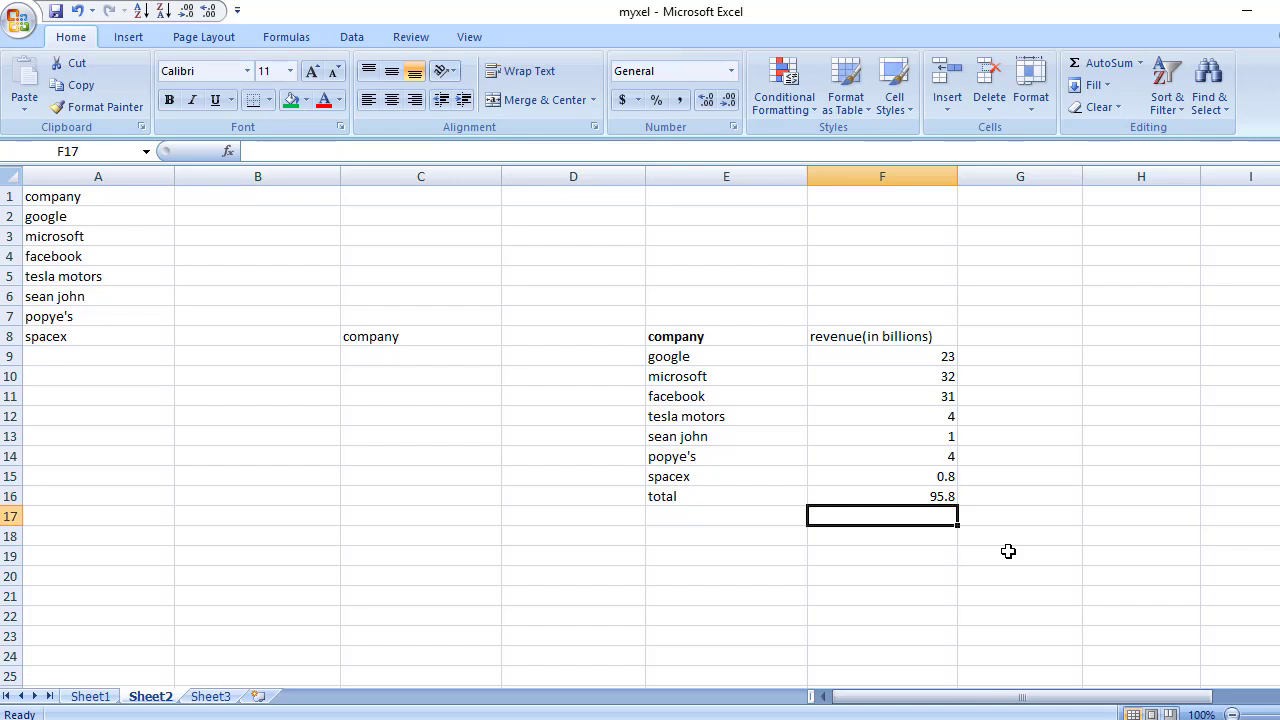
key(Up)
key(Delete)
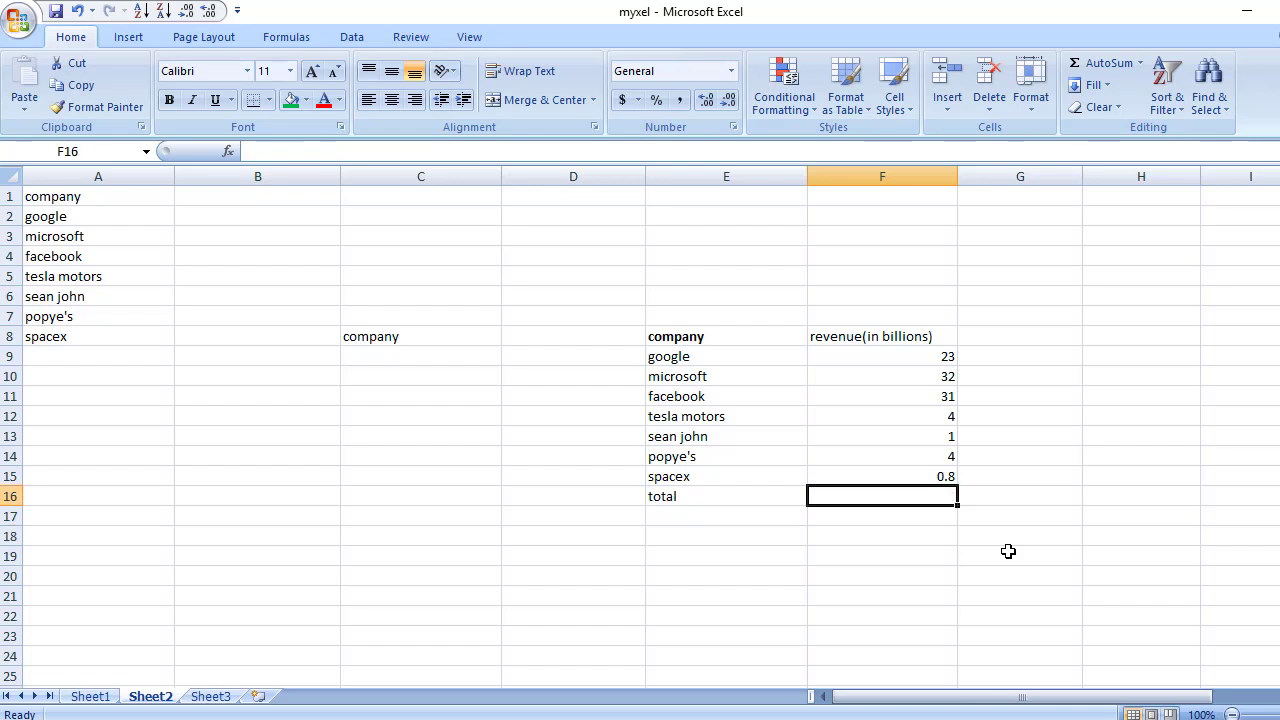
Total the revenue column in cell F16 with the AutoSum formula =SUM(F9:F15).
key(Down)
key(Up)
key(alt+=)
key(alt+equal)
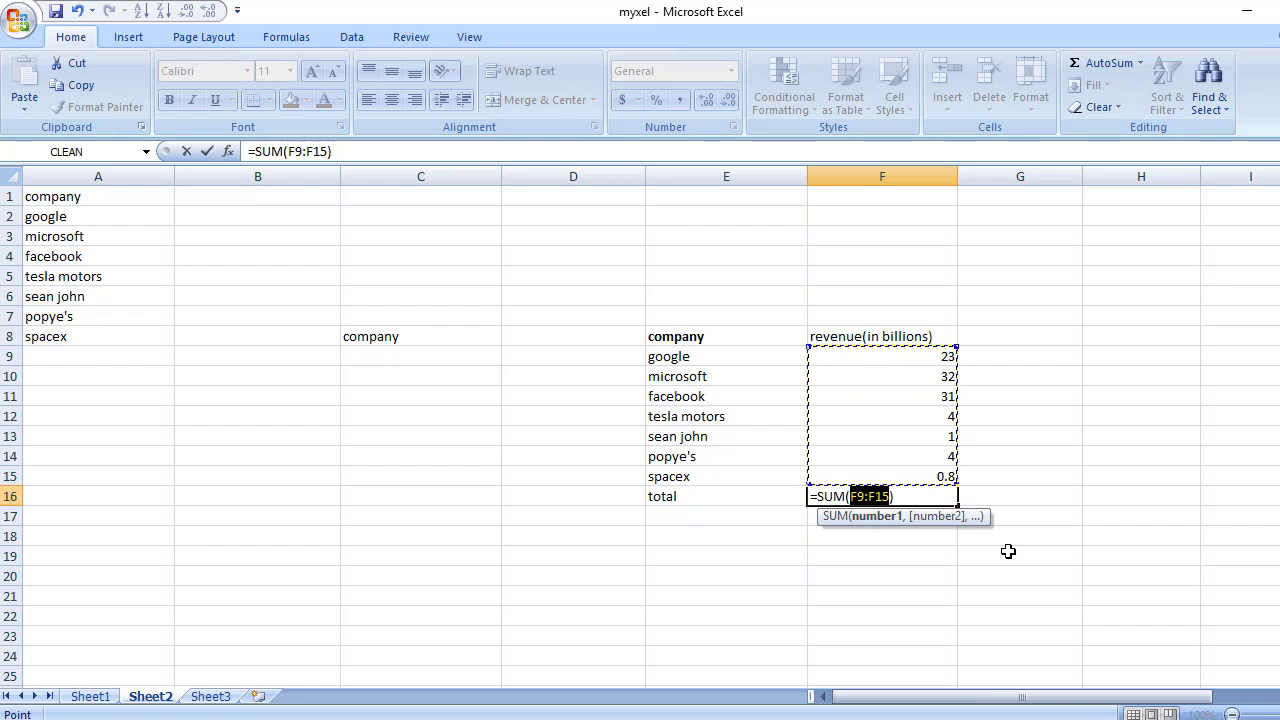
key(Return)
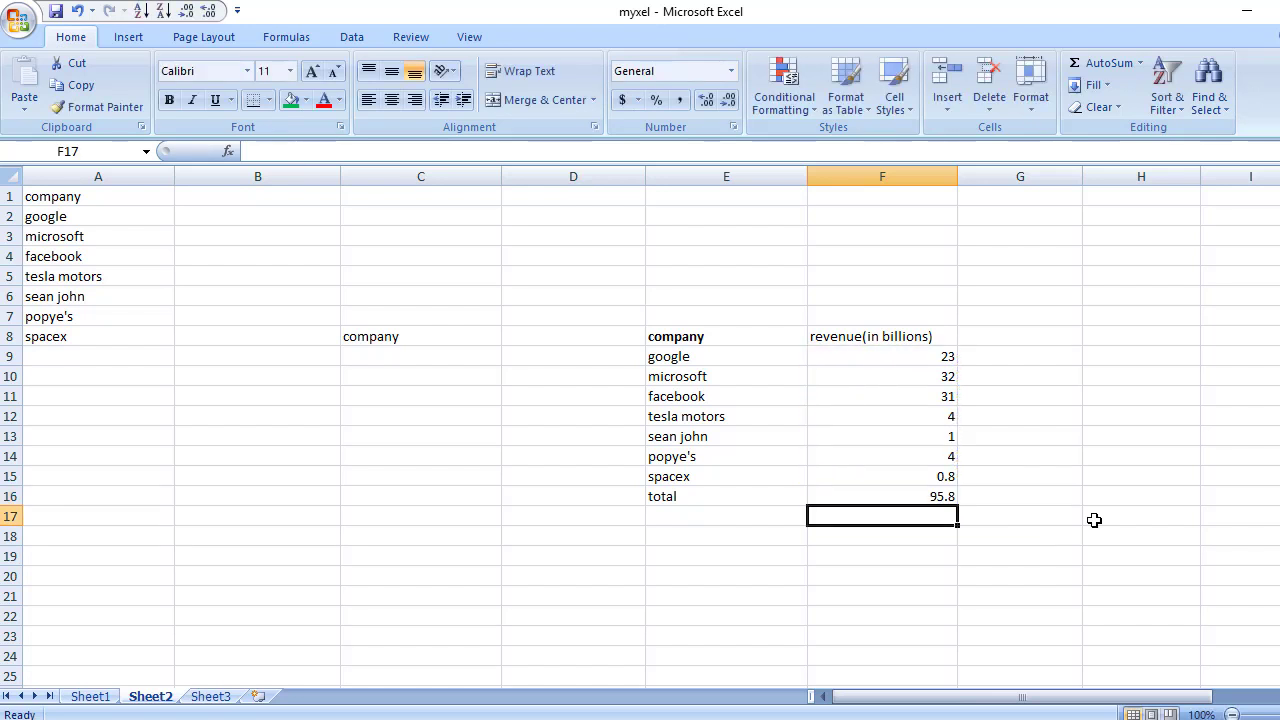
Check the vlookup entry in the topic list on Sheet3, and return to Sheet2.
click(212, 696)
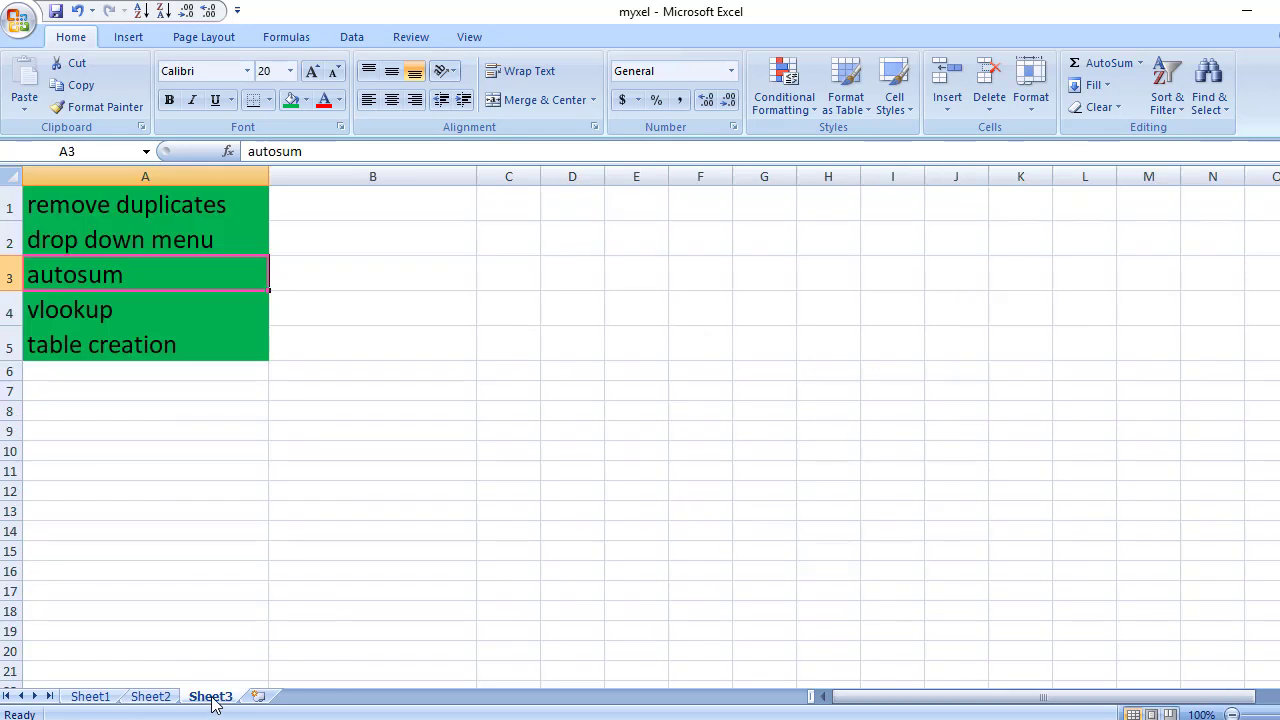
click(106, 310)
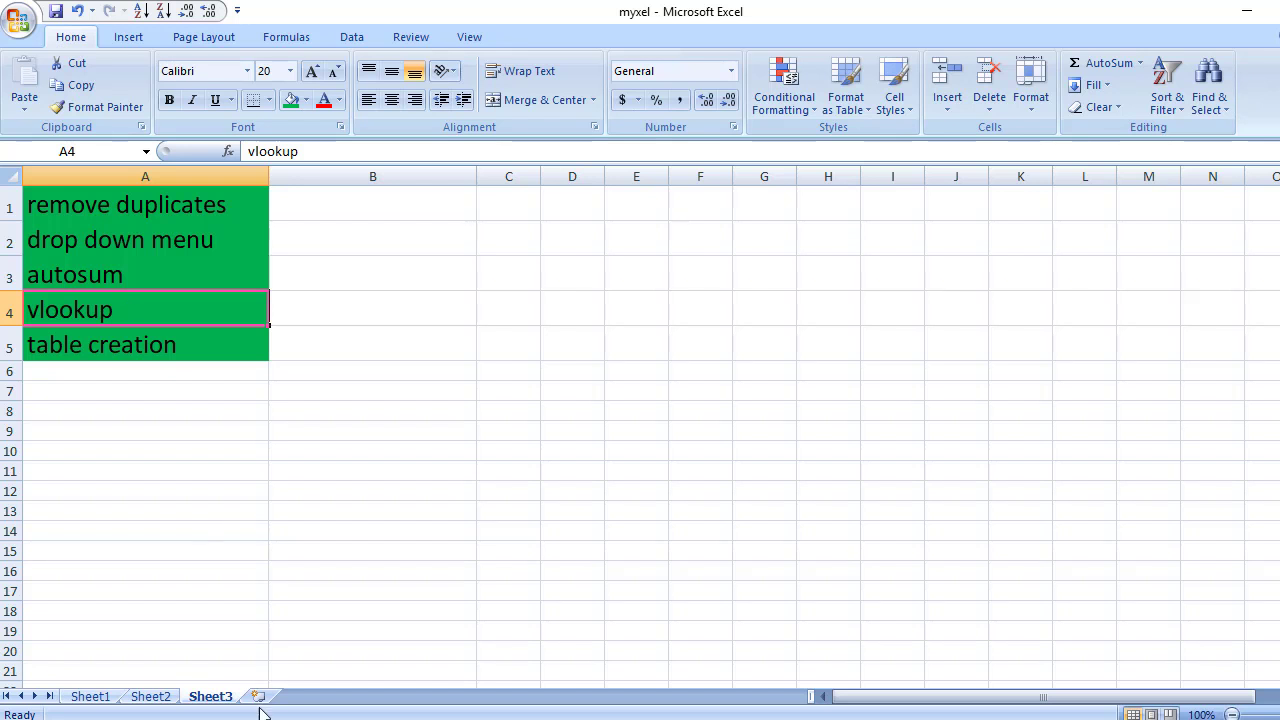
click(150, 700)
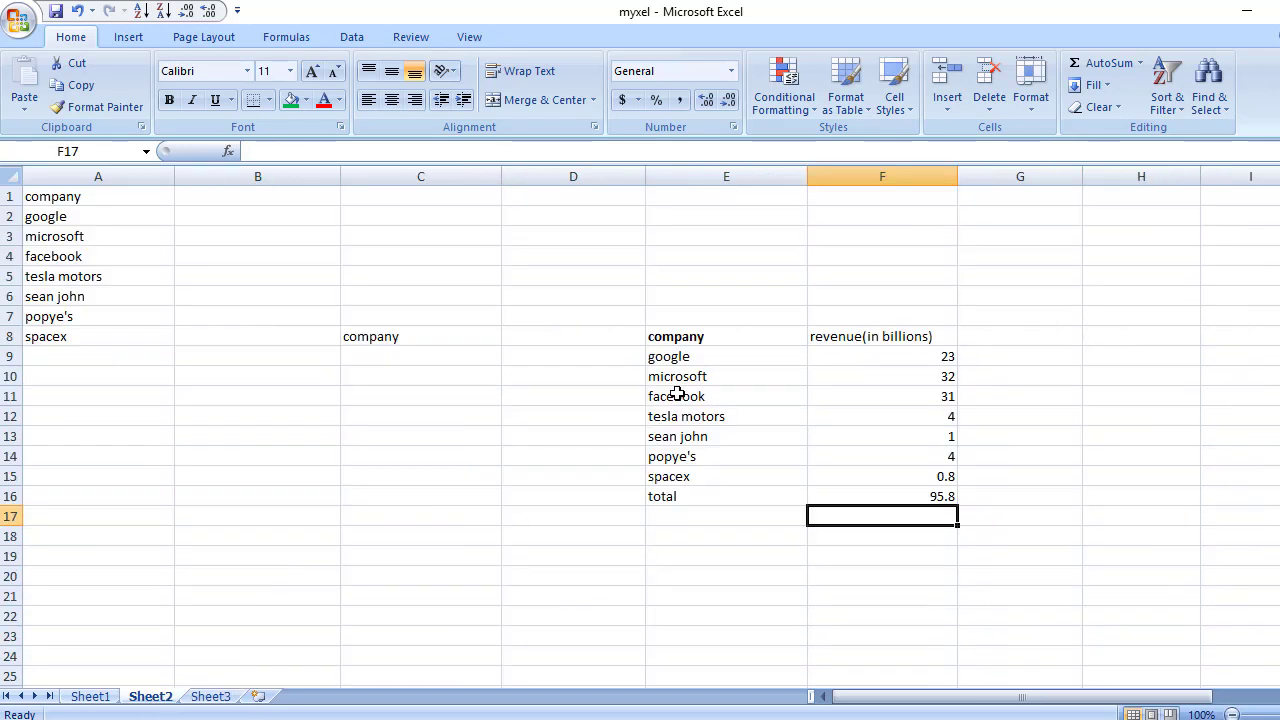
Enter the lookup company "google" in cell H4, beside the revenue table.
drag(666, 357, 906, 491)
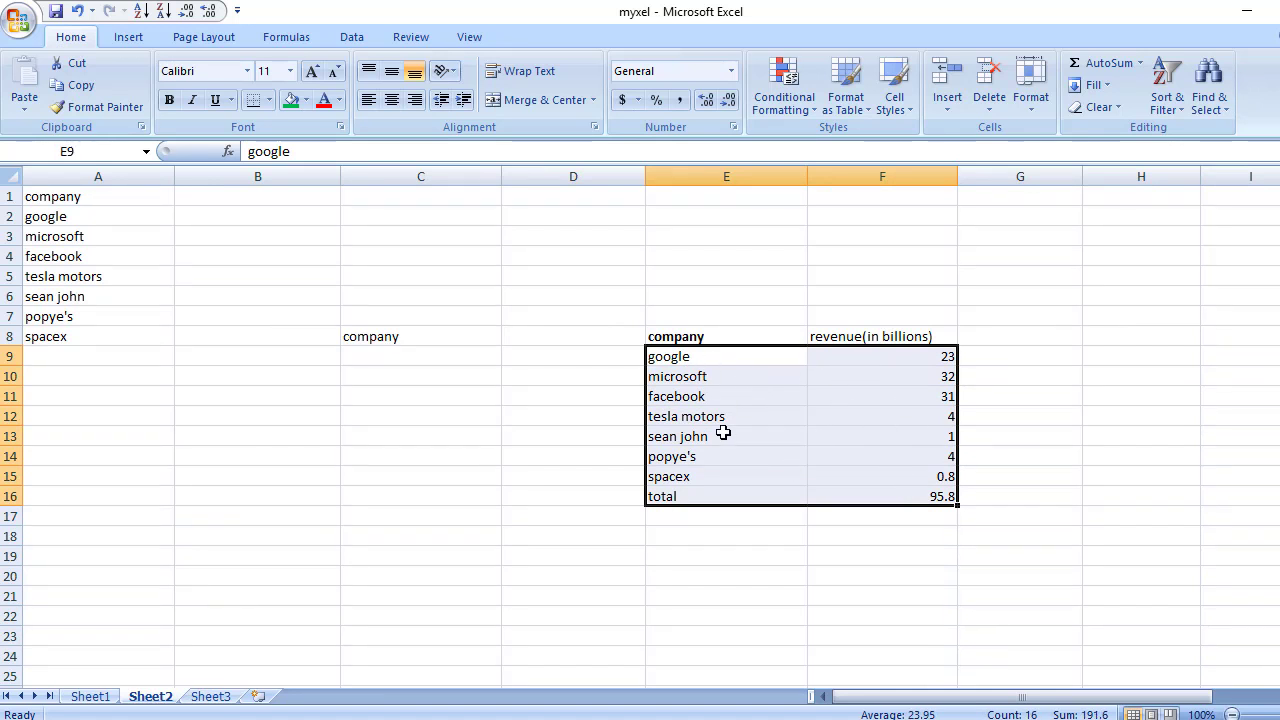
click(405, 337)
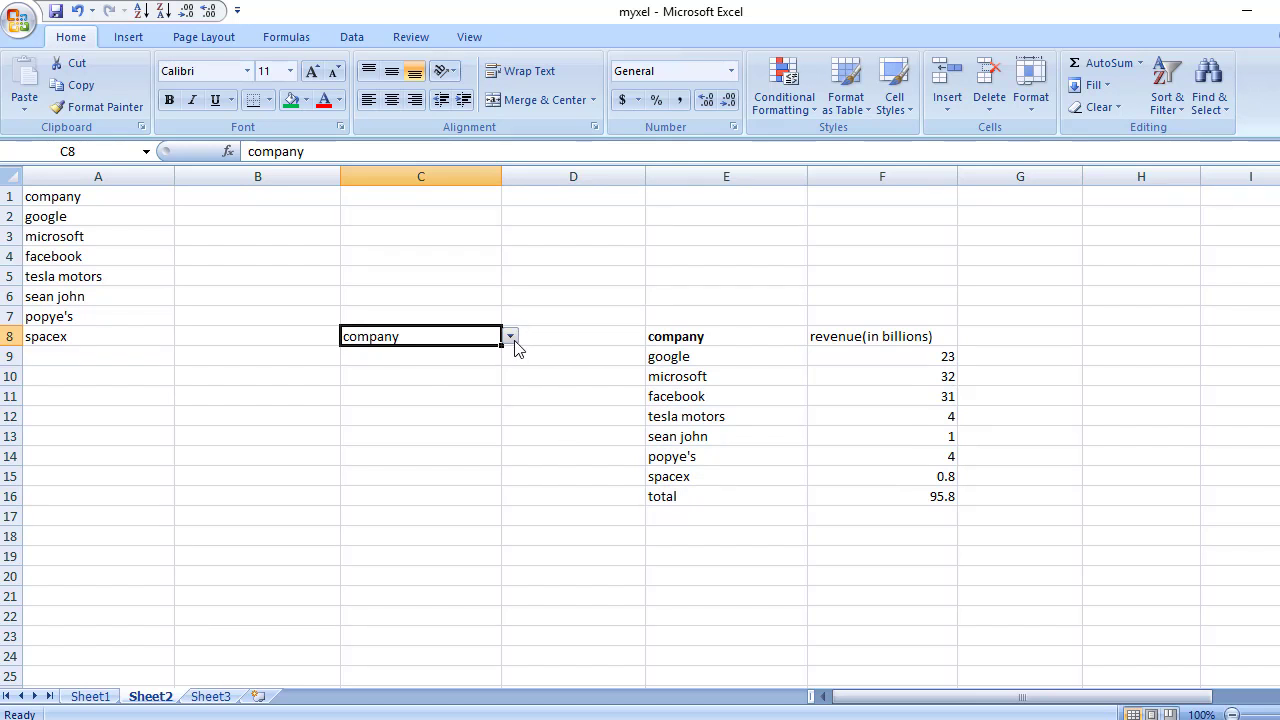
click(1144, 256)
text(g)
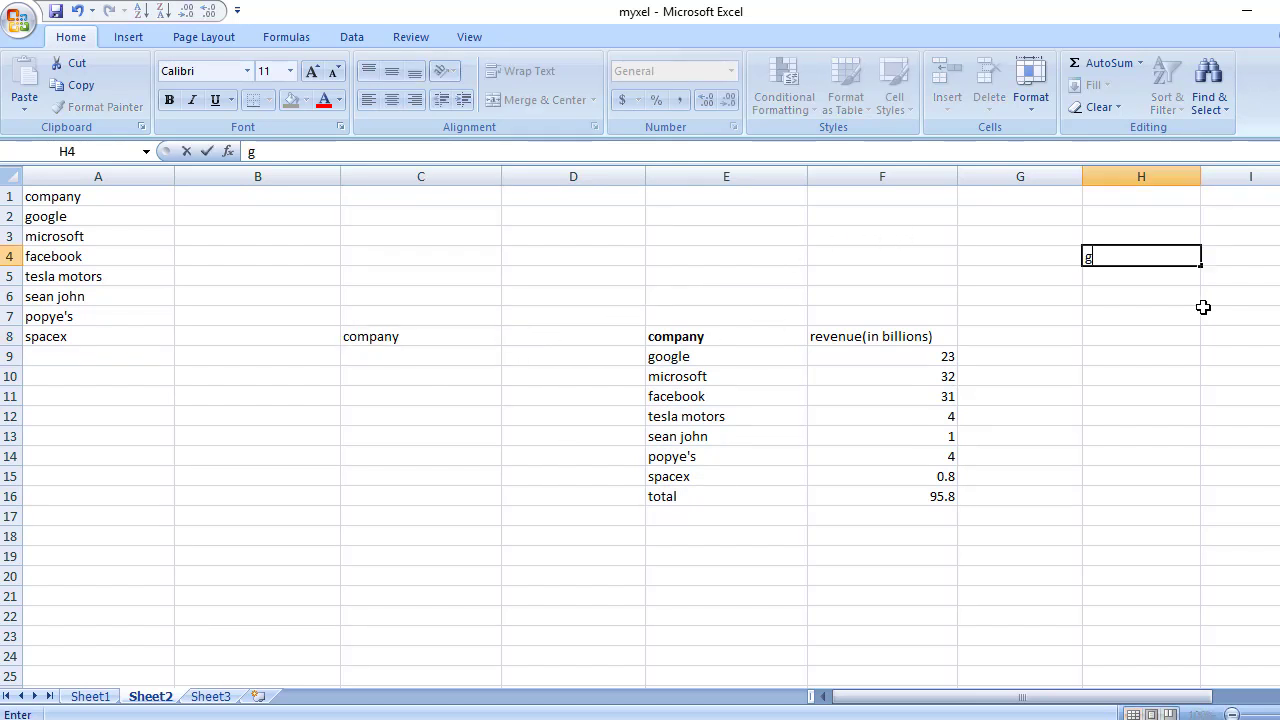
text(oogle)
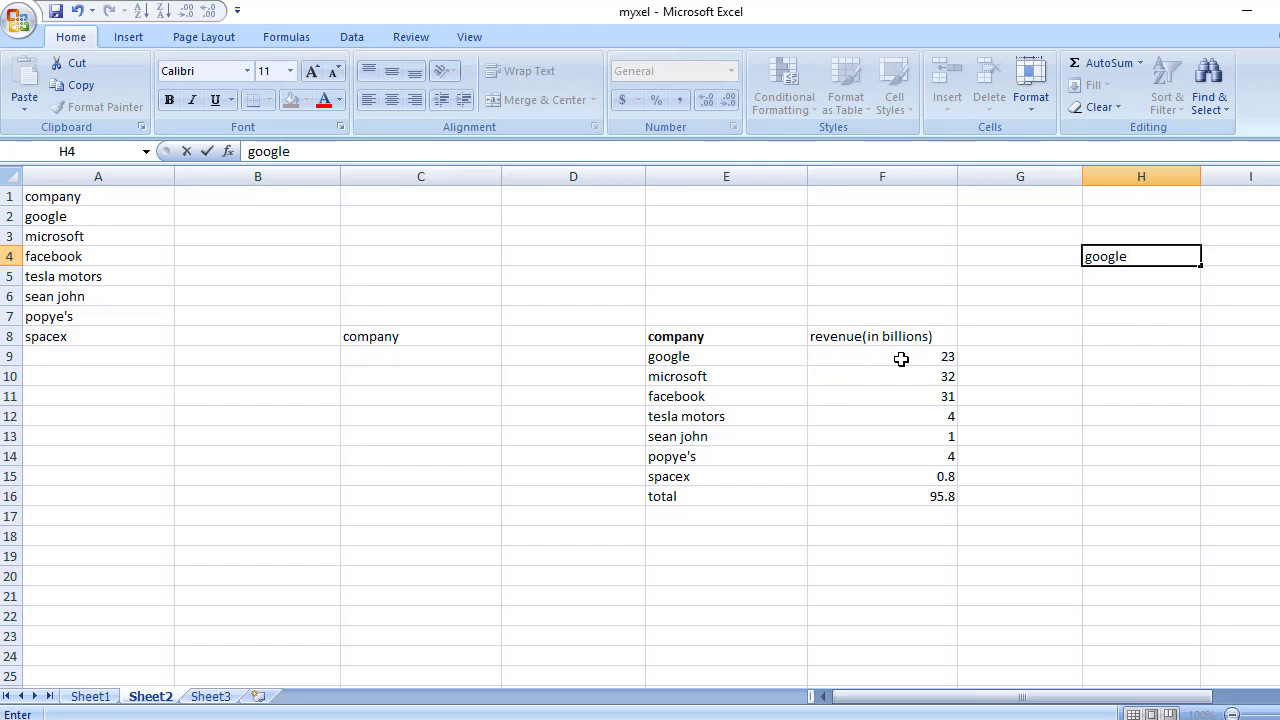
click(1242, 256)
click(1234, 309)
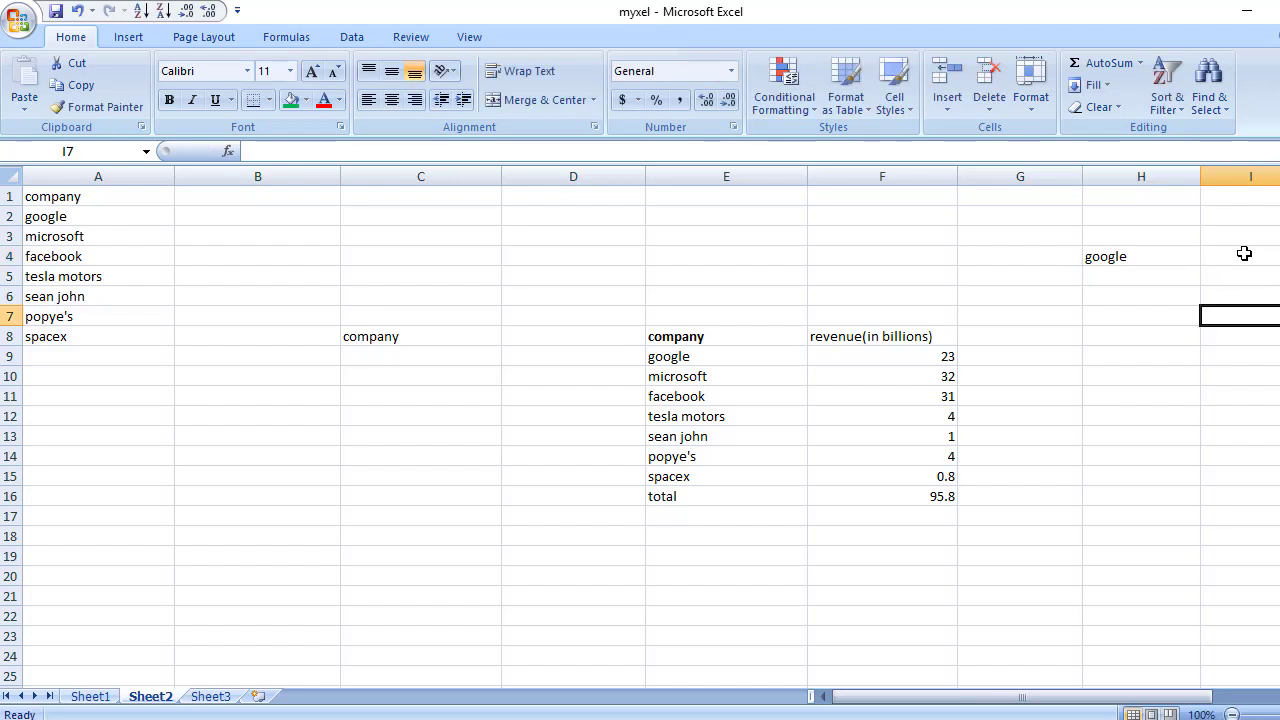
Start a VLOOKUP formula in cell I4 with H4 as the lookup value and E8:F16 as the table array.
click(1245, 257)
drag(700, 338, 903, 481)
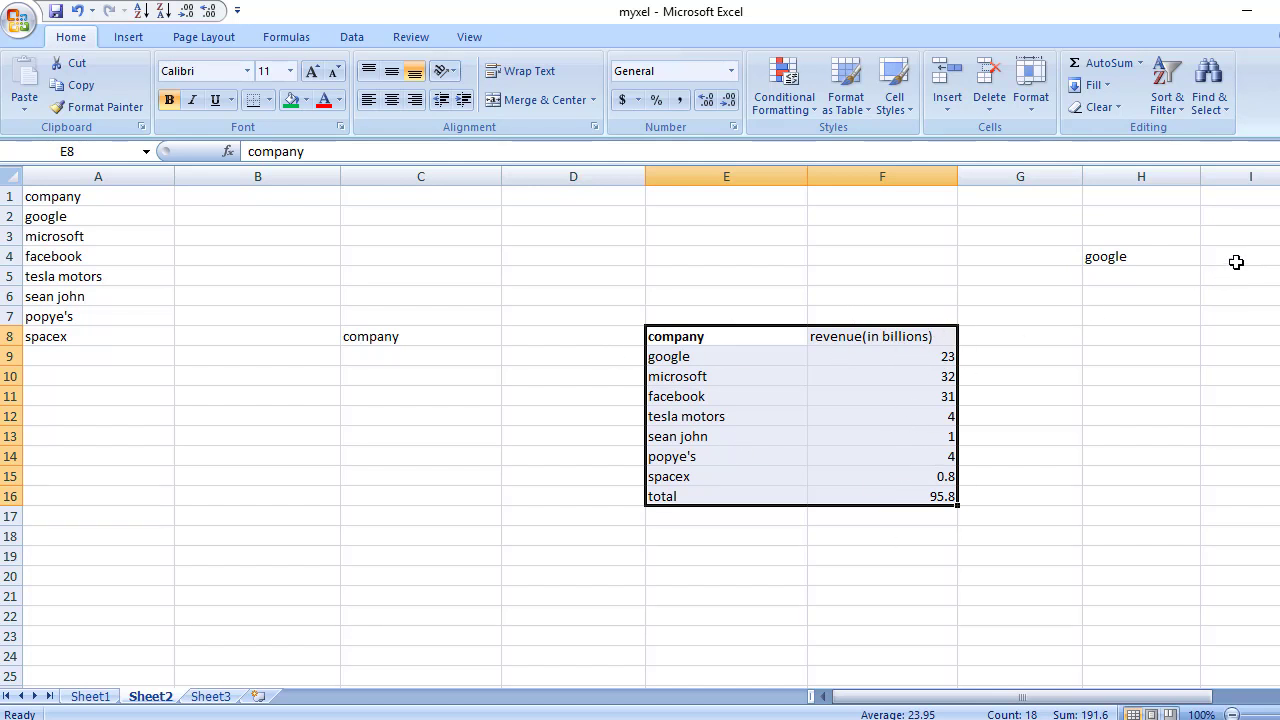
click(1225, 256)
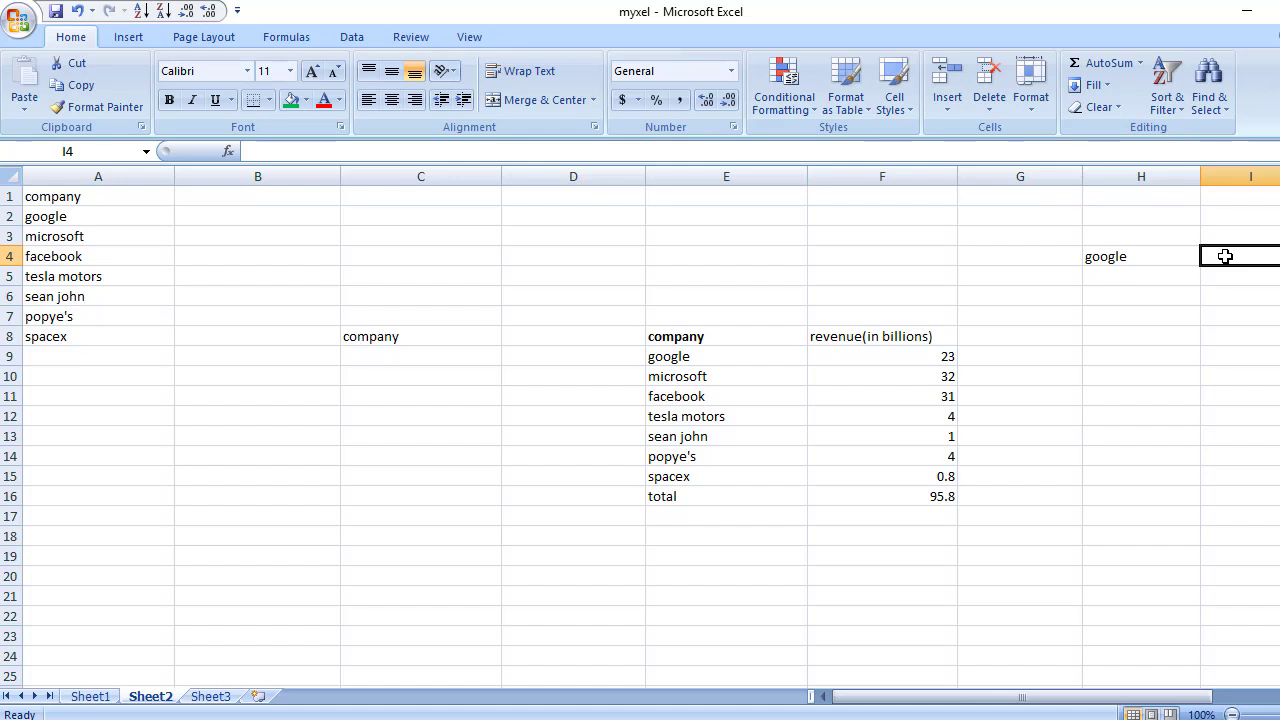
text(=)
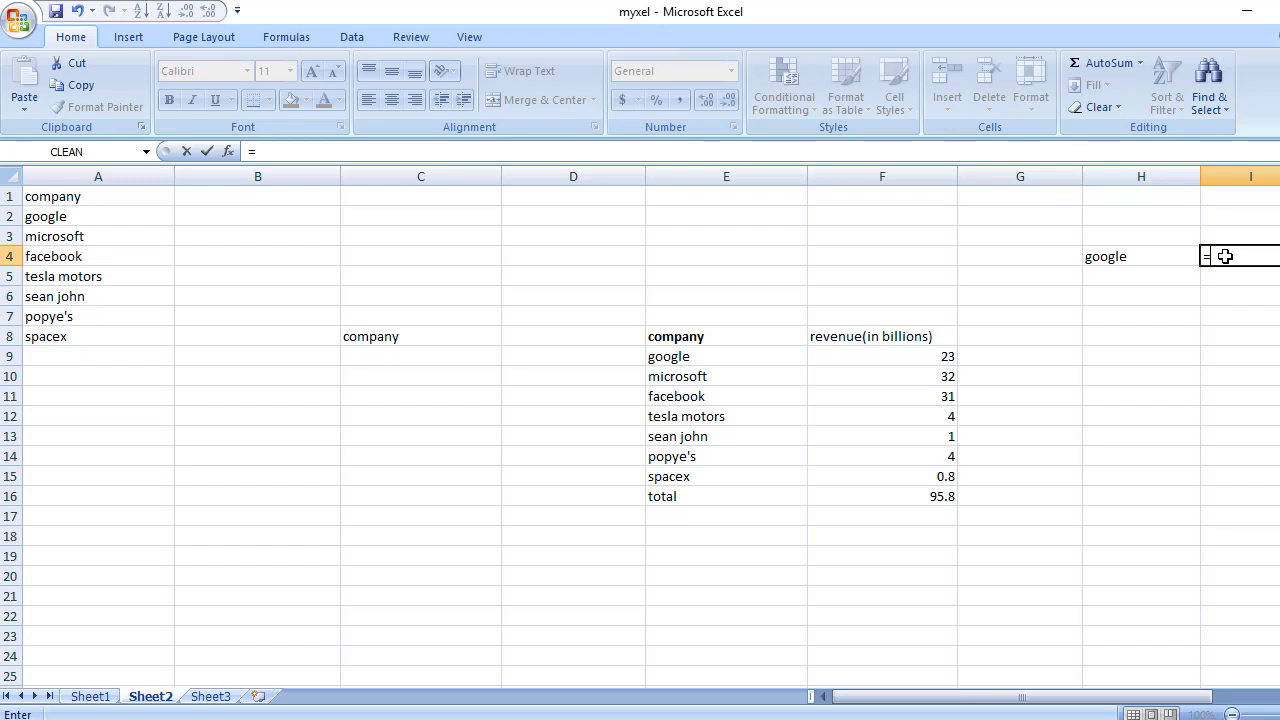
text(vloo)
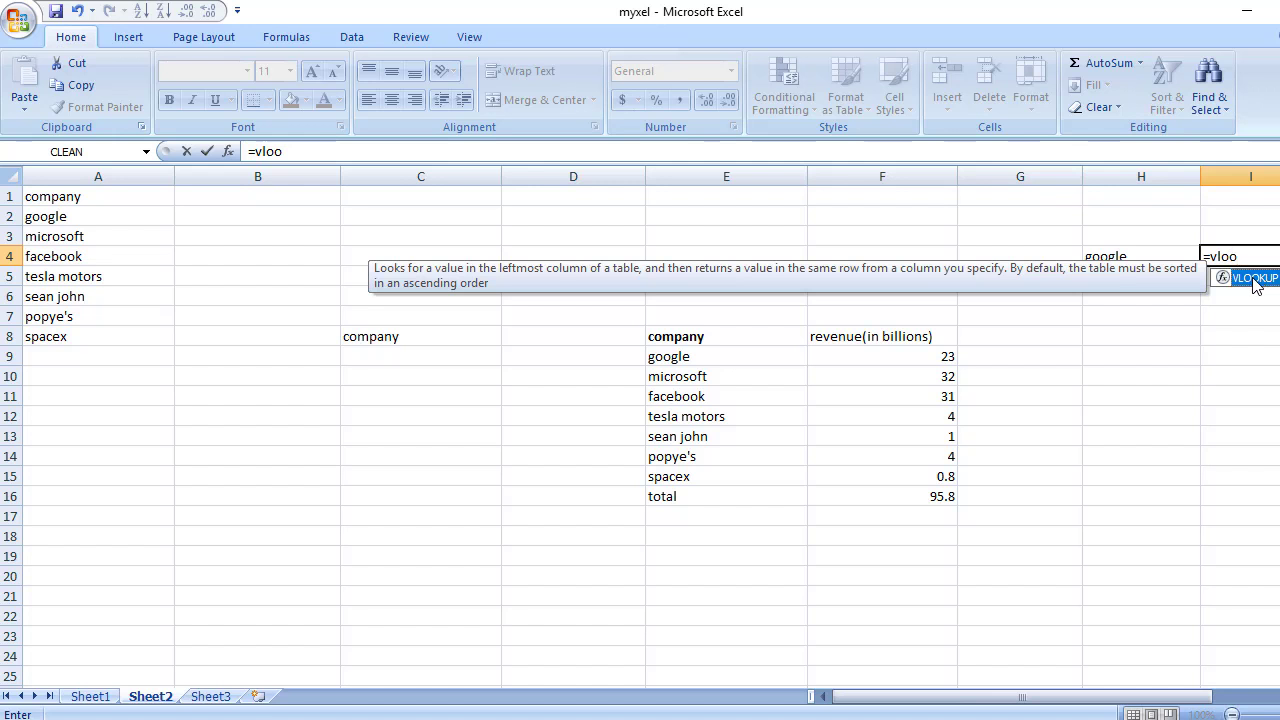
double_click(1256, 278)
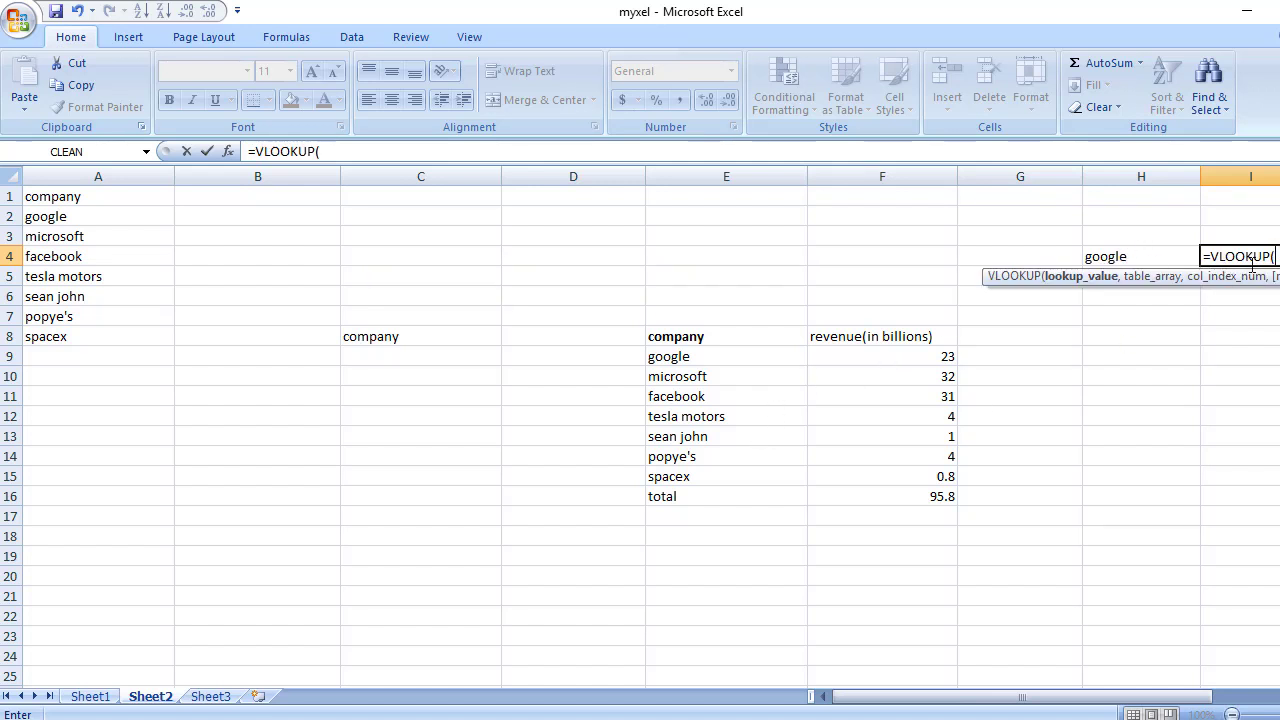
click(1124, 259)
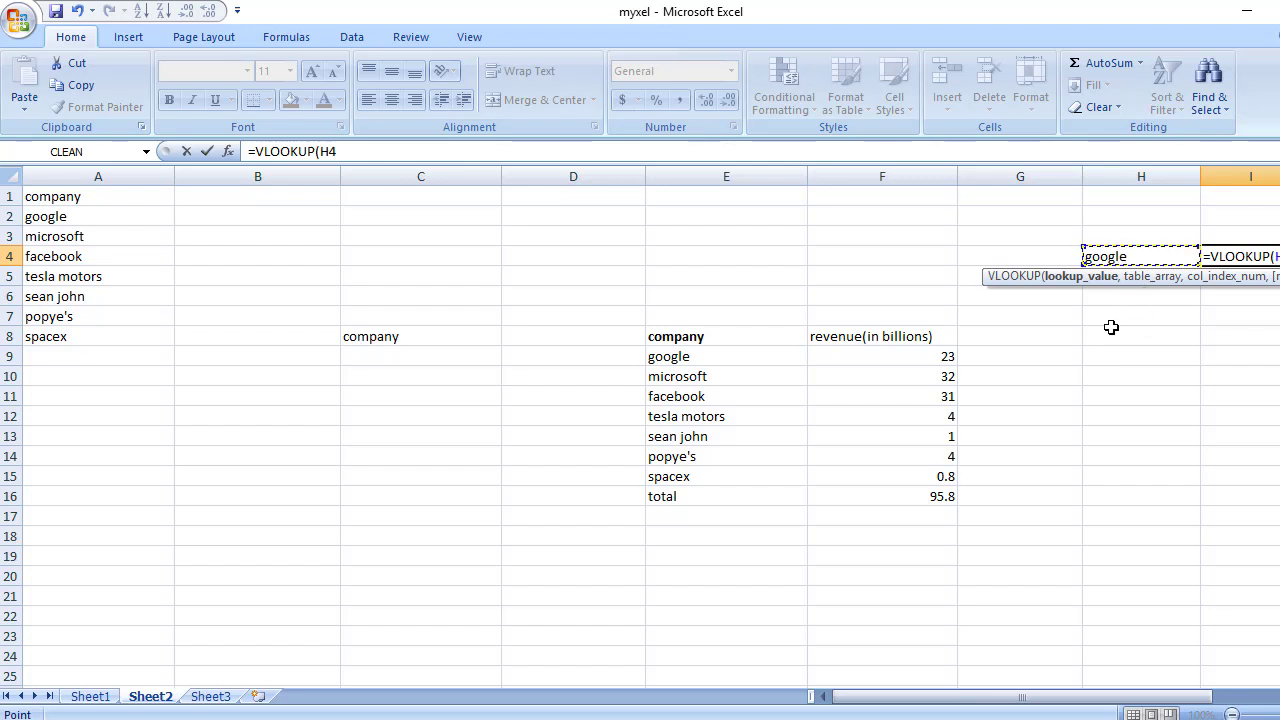
text(,)
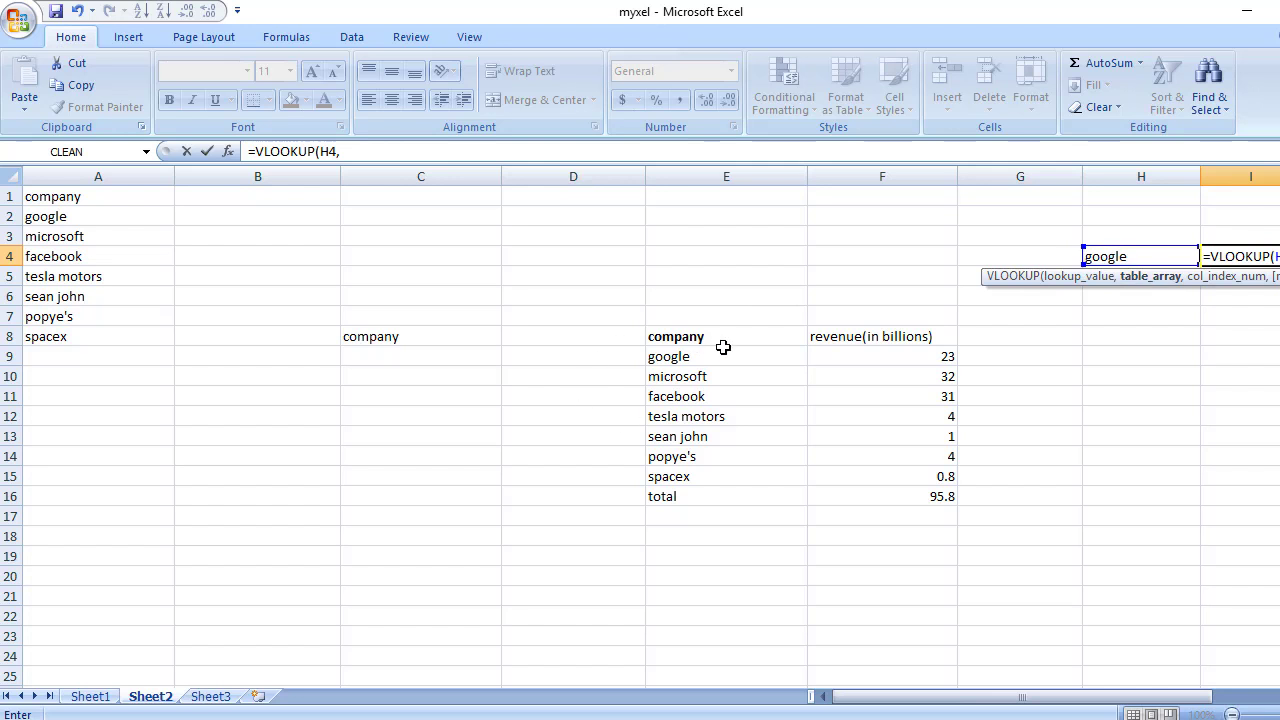
drag(657, 339, 871, 491)
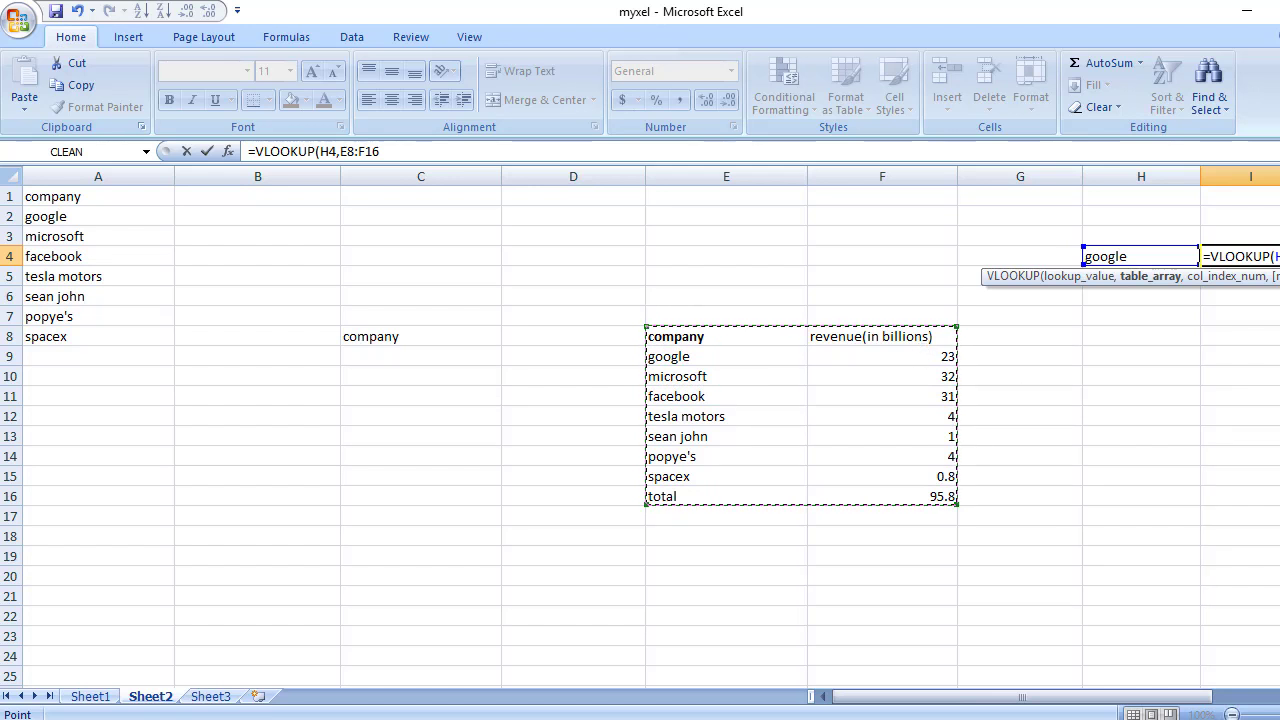
Complete the VLOOKUP in I4 with column index 2 and range lookup 0, giving =VLOOKUP(H4,E8:F16,2,0).
text(,)
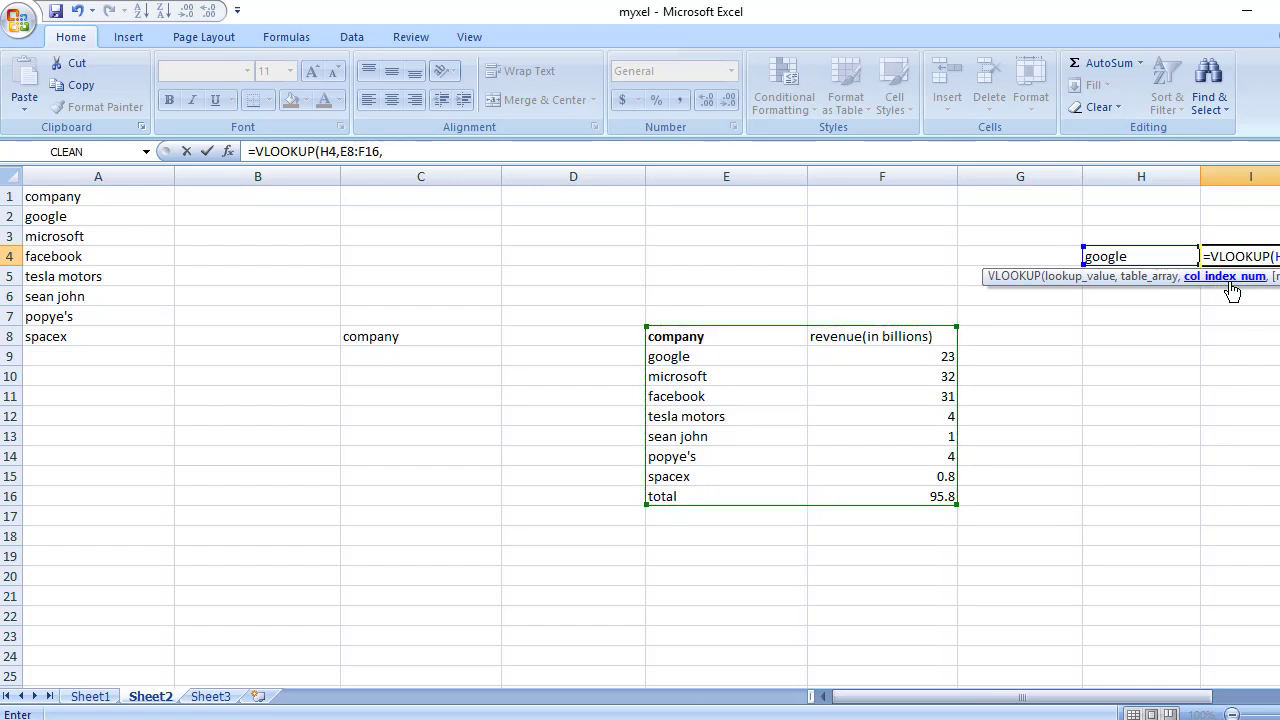
drag(1130, 700, 1180, 700)
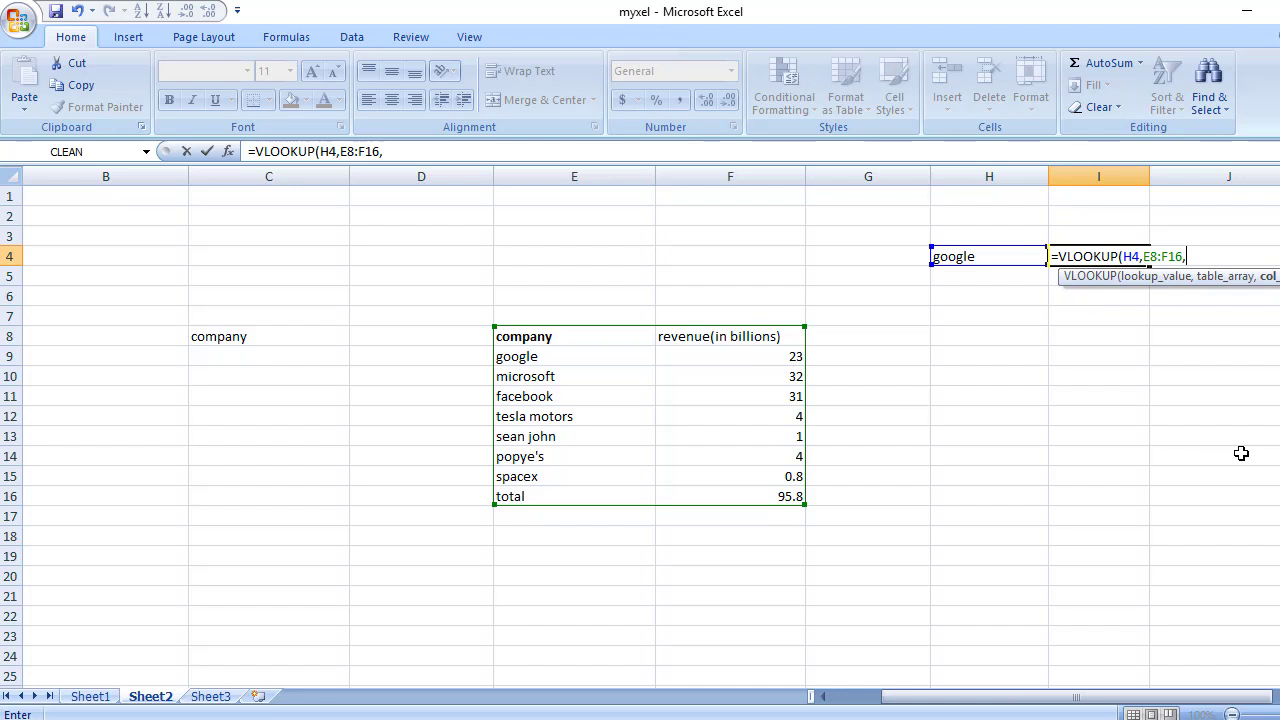
text(2,1)
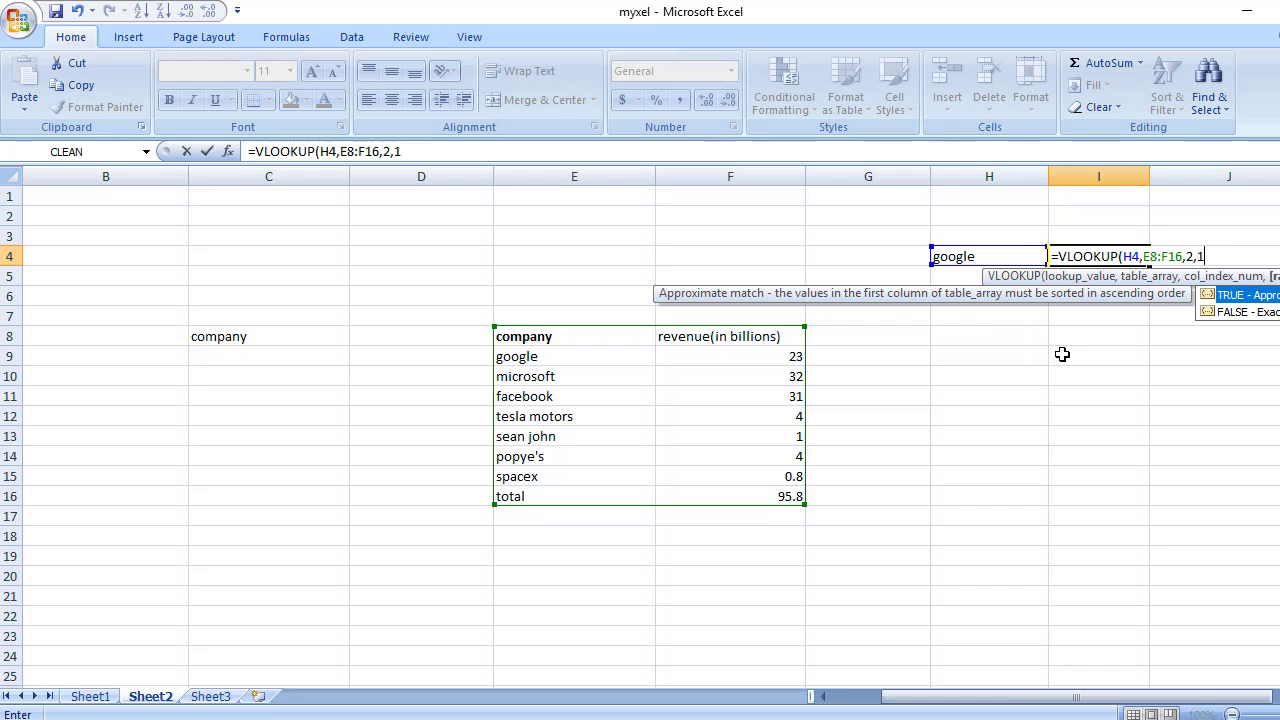
key(BackSpace)
key(Return)
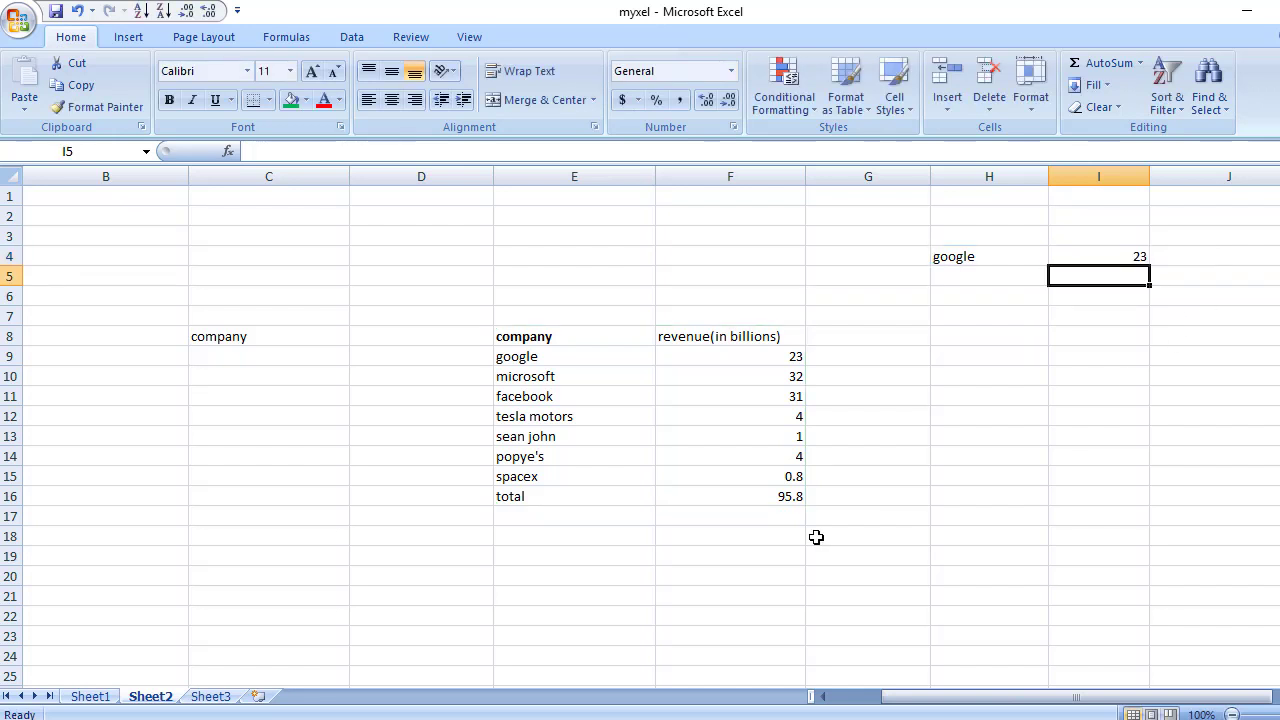
Compare the lookup result in I4 with the revenue table, and change the lookup company in H4 to "facebook".
click(1124, 254)
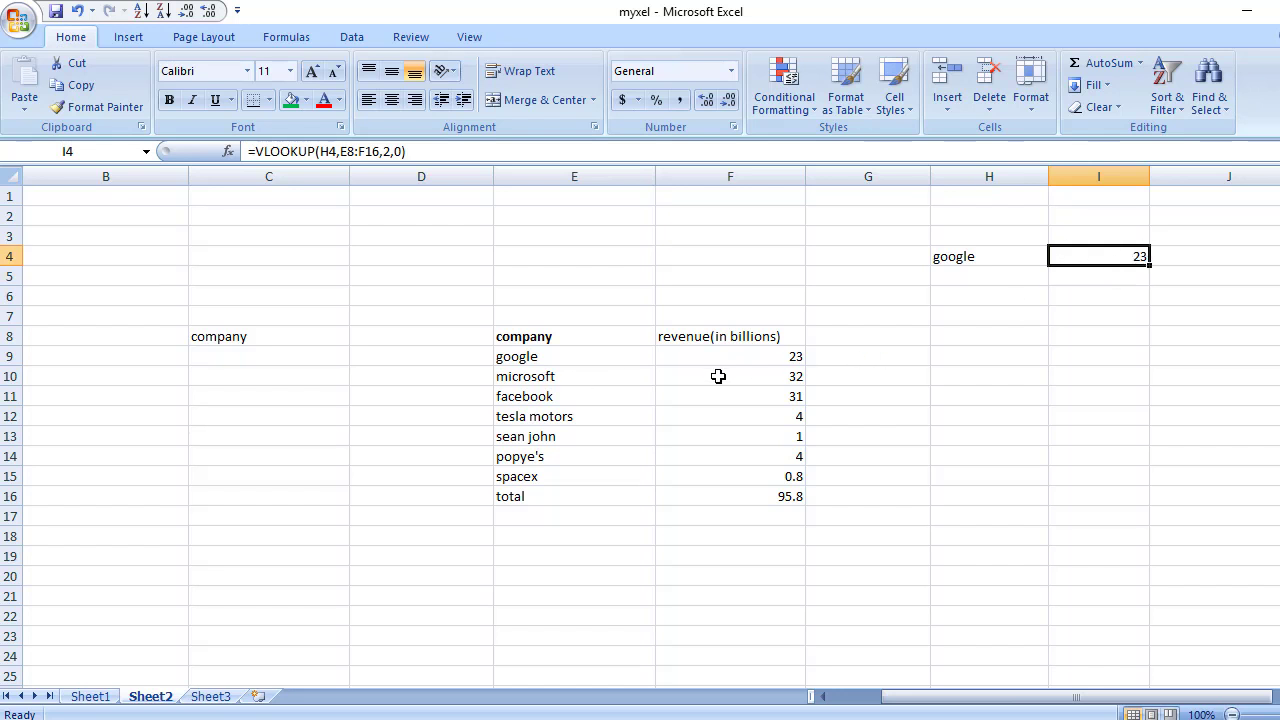
click(750, 354)
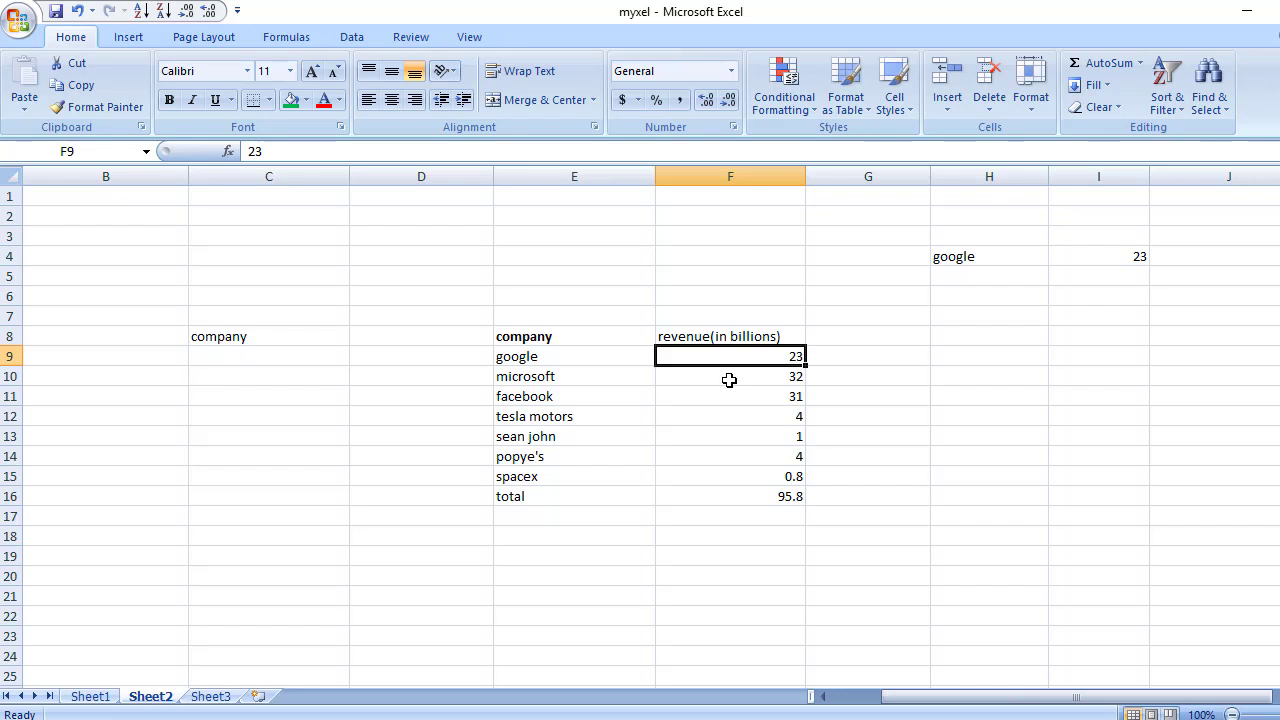
click(960, 257)
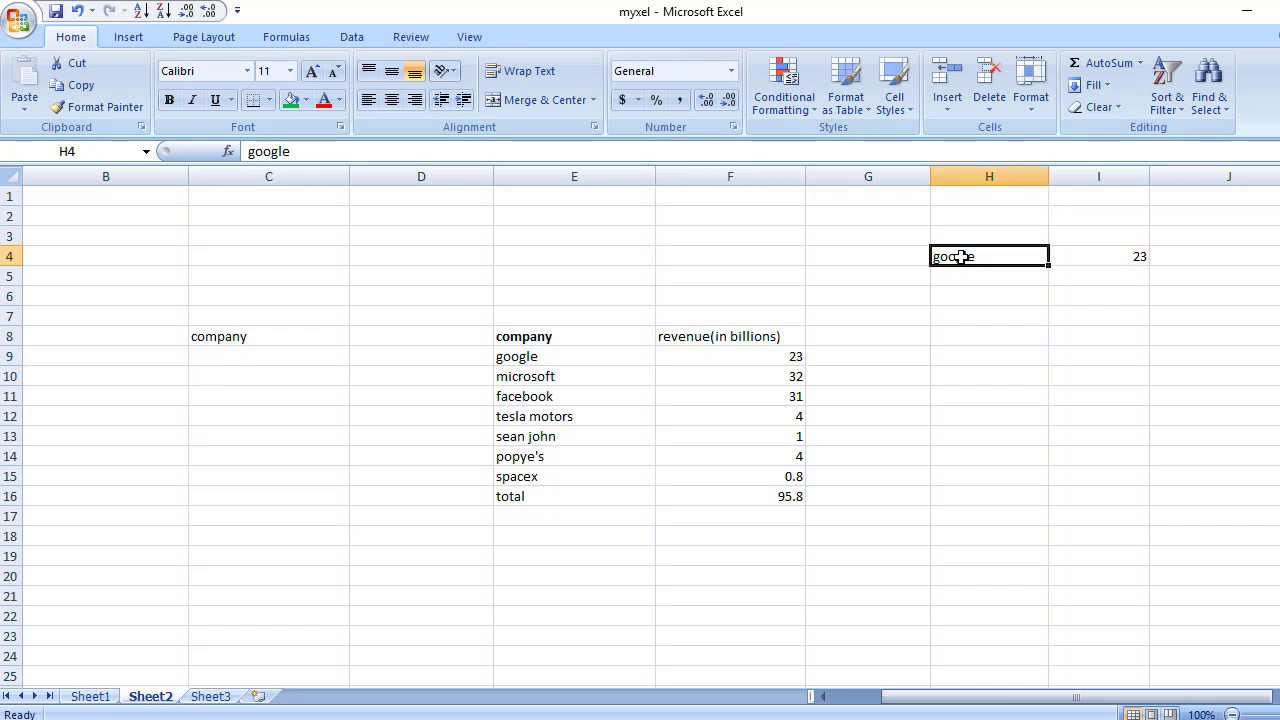
text(fa)
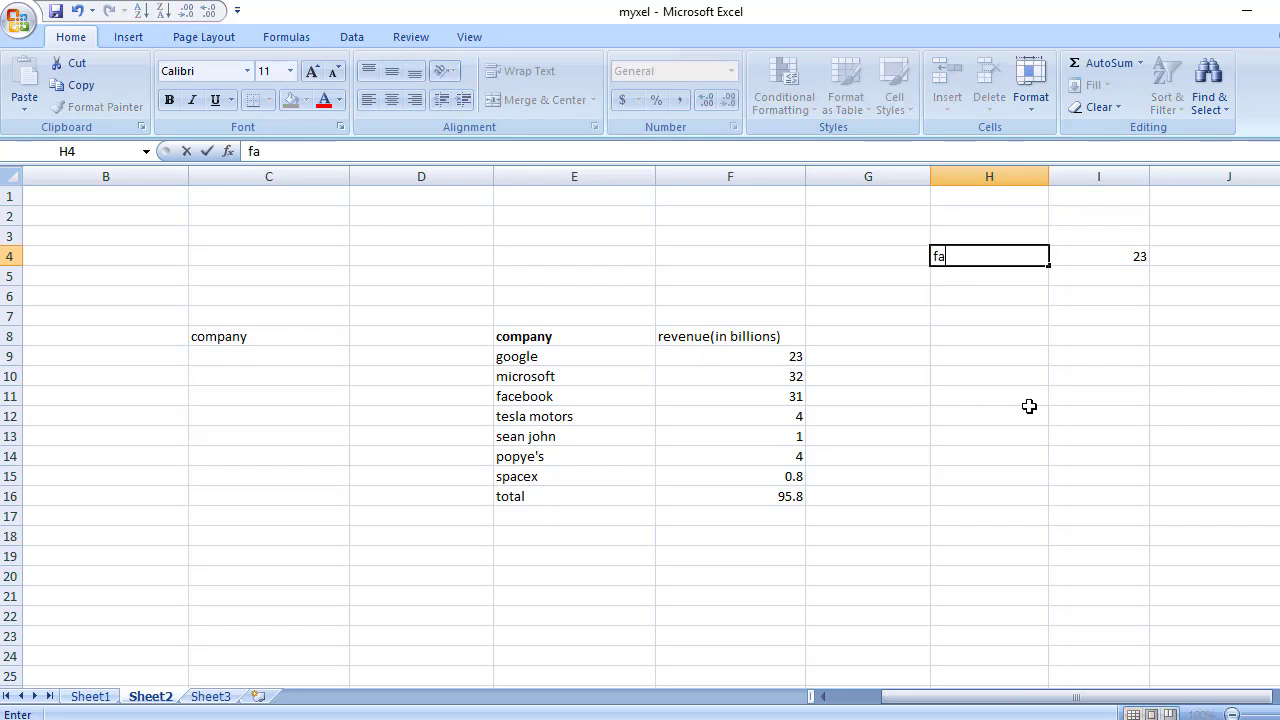
text(cebook)
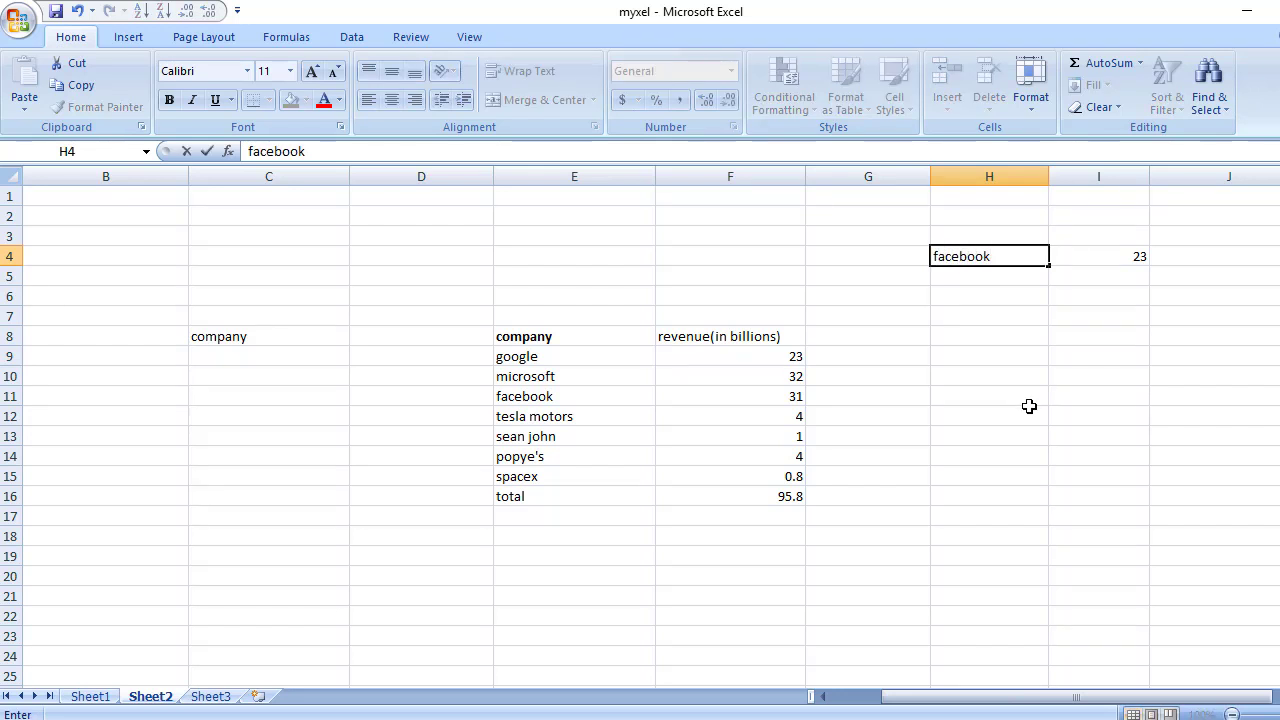
key(Return)
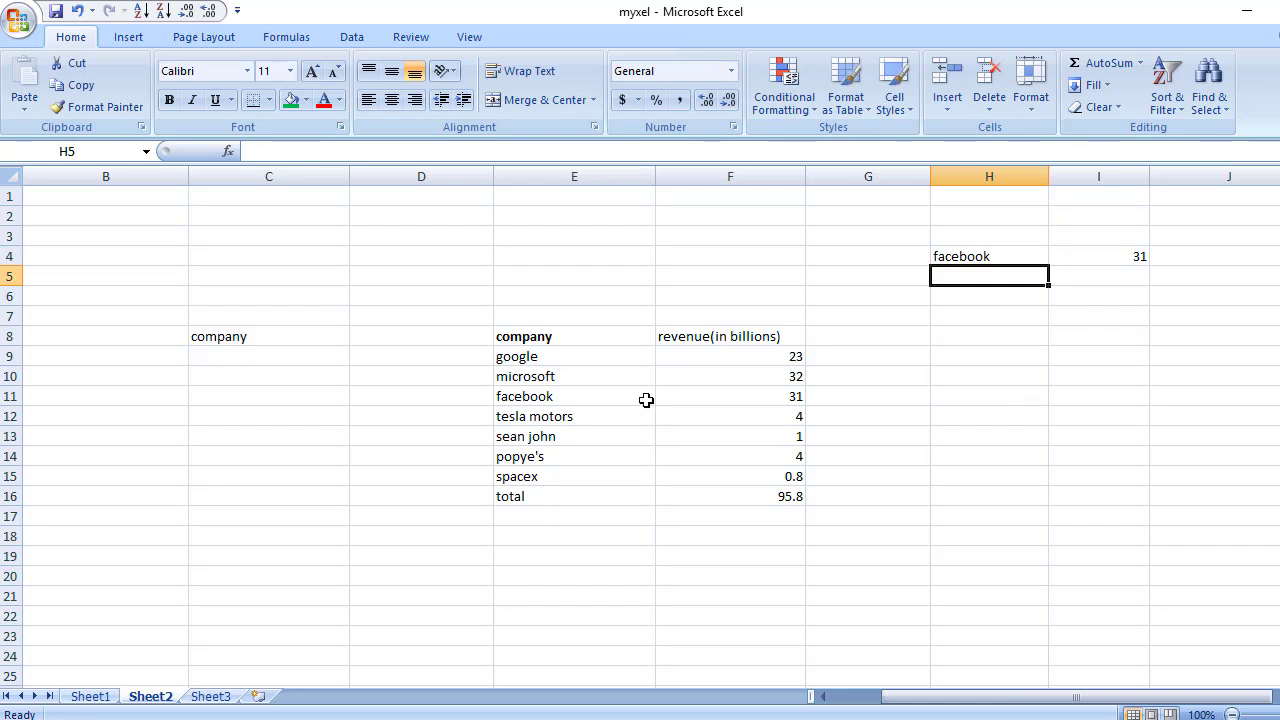
click(594, 400)
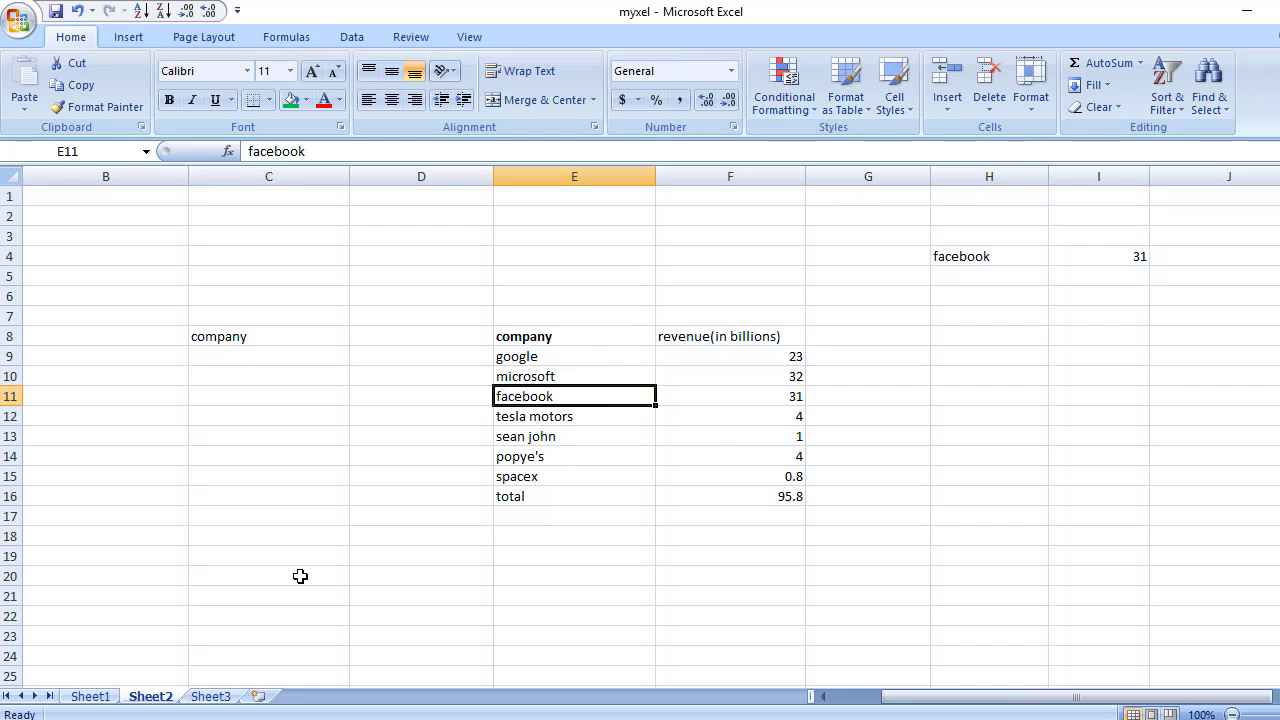
Check the topic list on Sheet3, and apply All Borders to the revenue data E8:F16 on Sheet2.
click(212, 696)
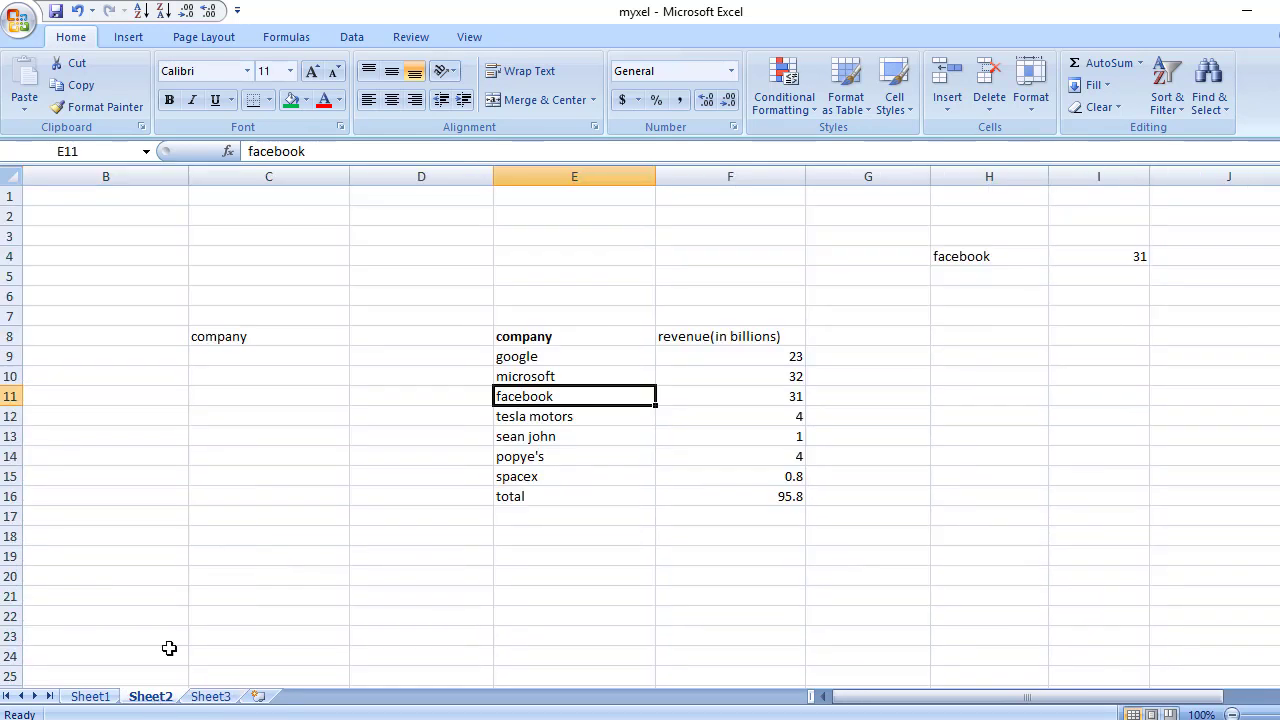
click(152, 697)
drag(529, 337, 728, 491)
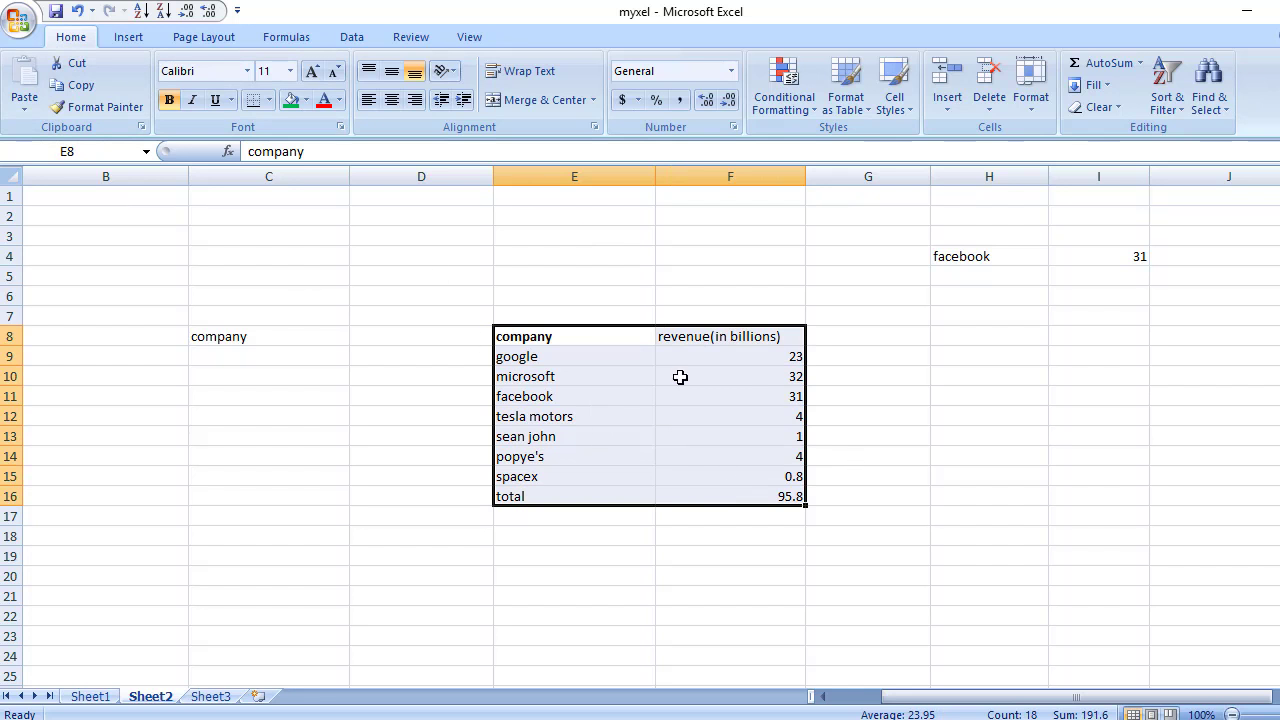
click(268, 100)
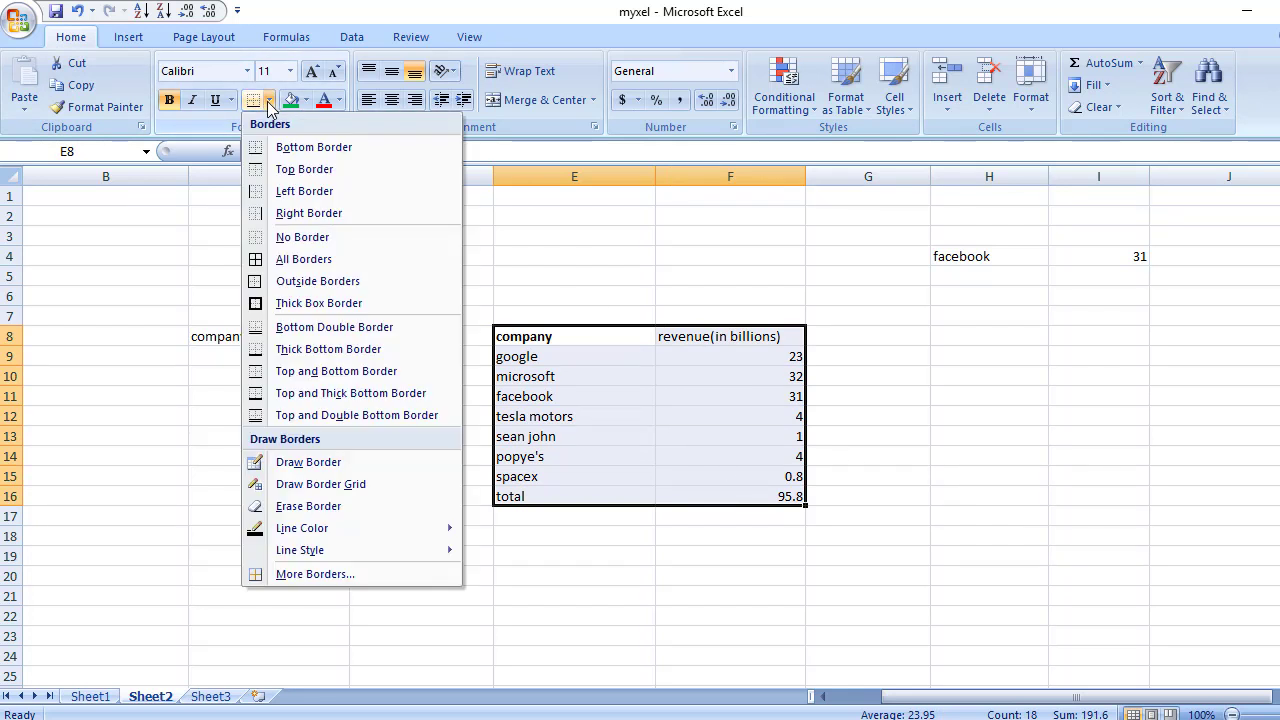
click(343, 260)
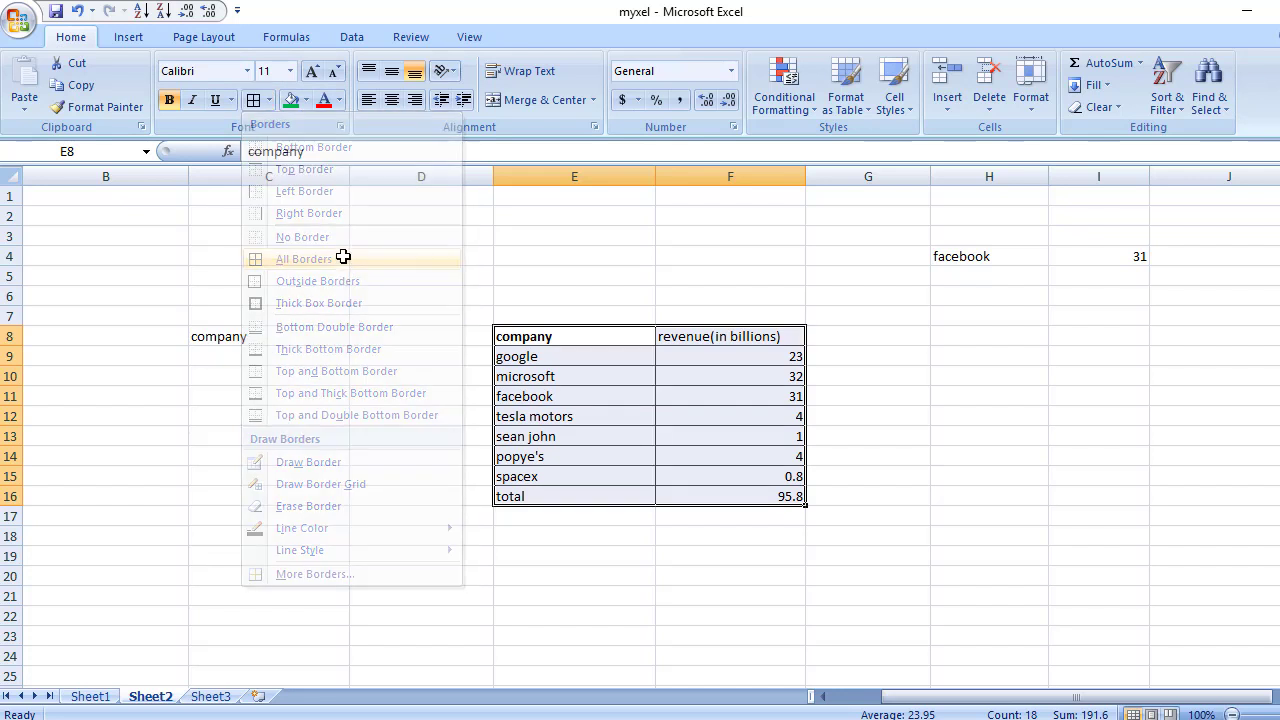
click(917, 439)
Try converting the range E8:F16 into a table with headers, and undo the conversion.
drag(546, 344, 723, 488)
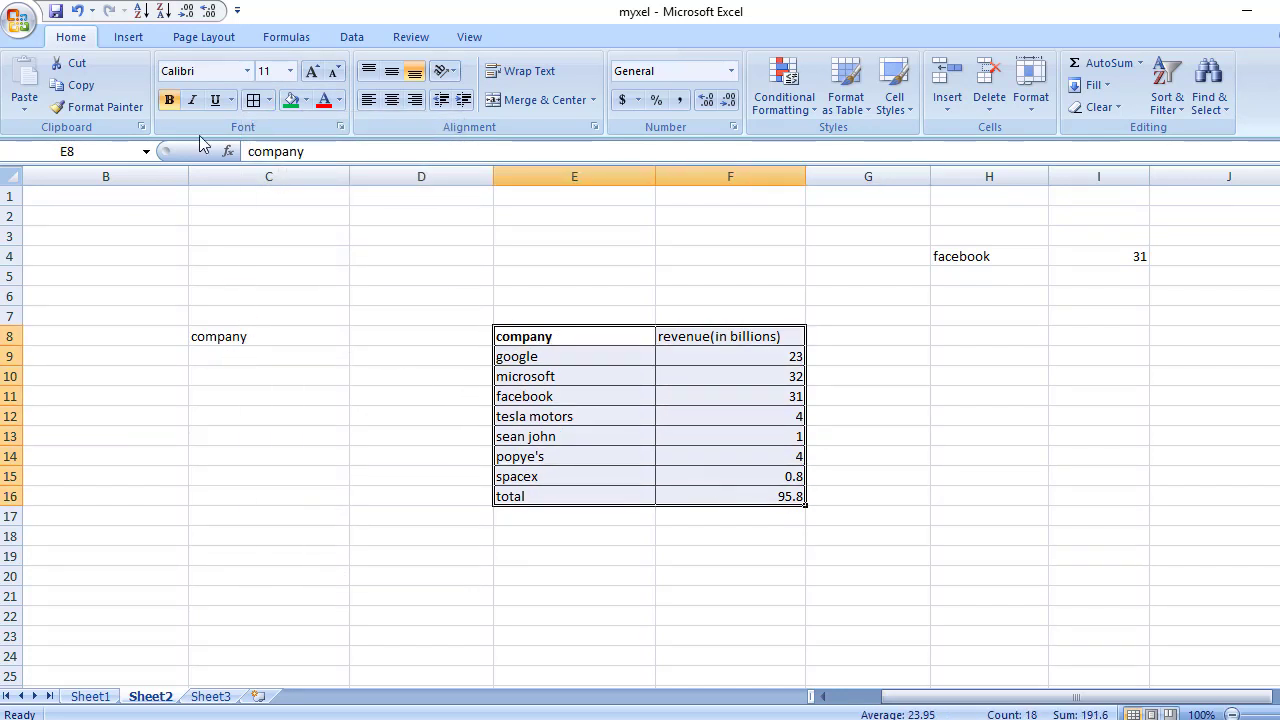
click(128, 40)
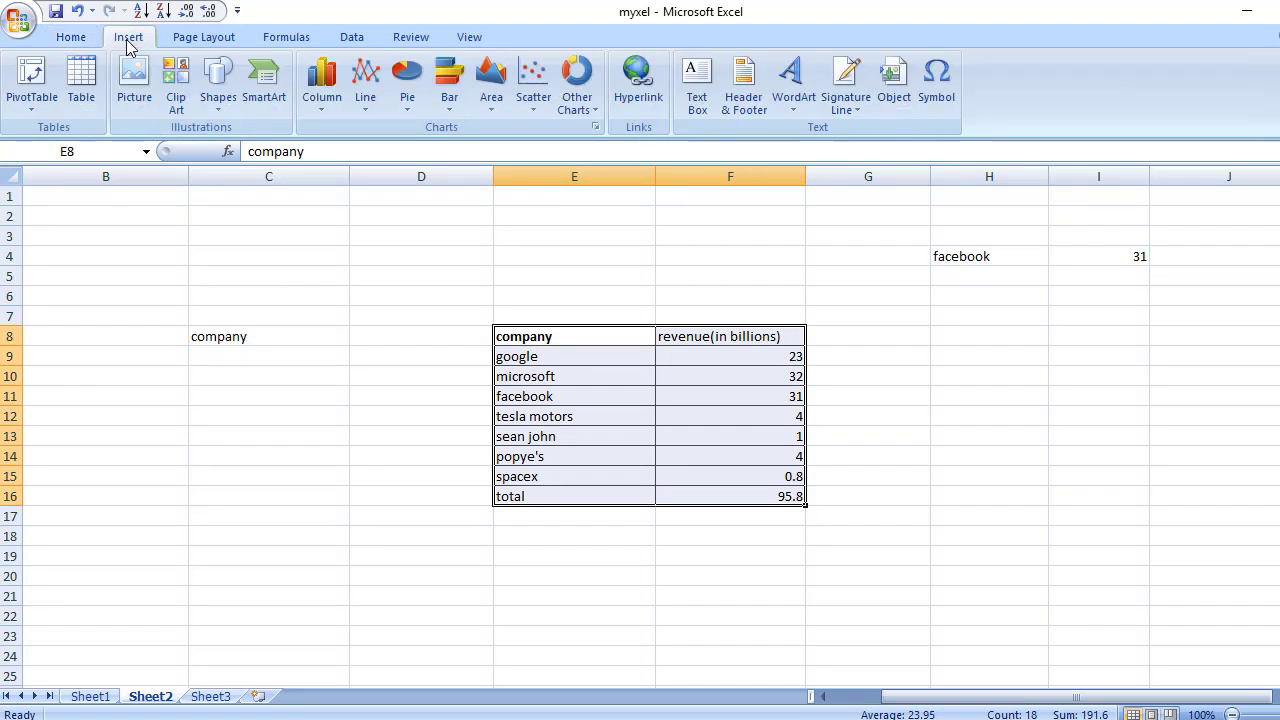
click(88, 88)
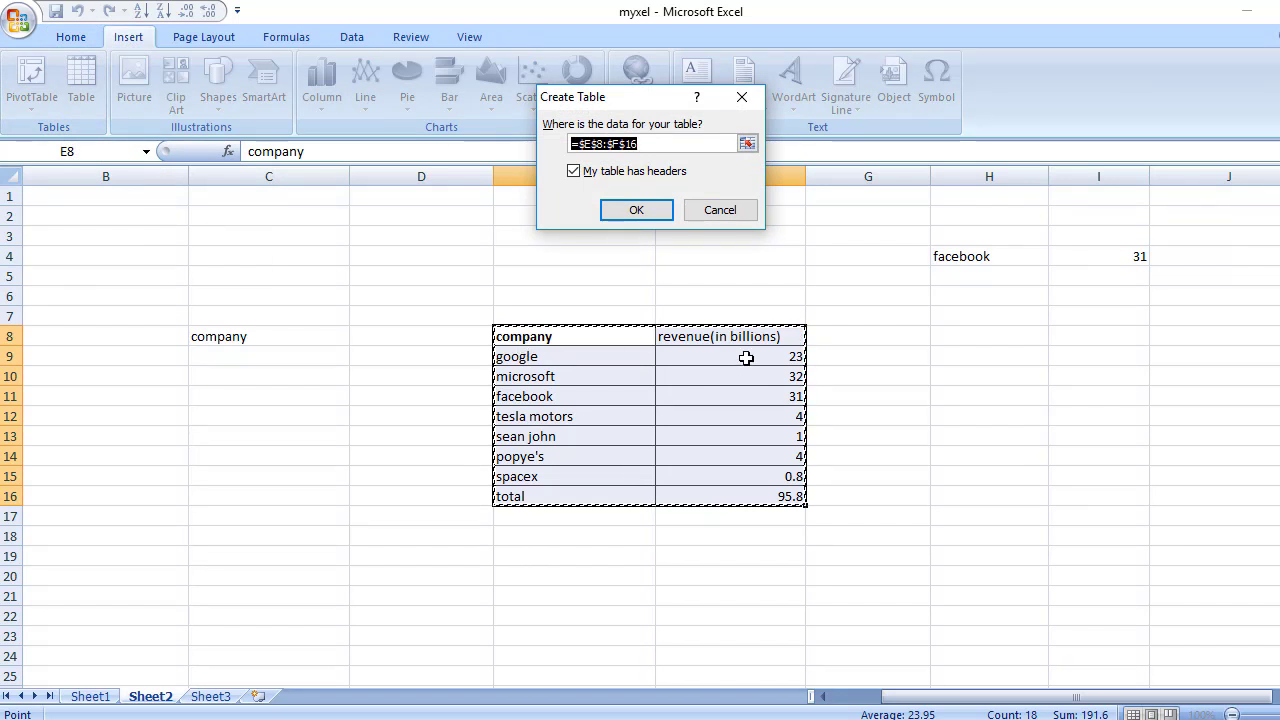
click(644, 212)
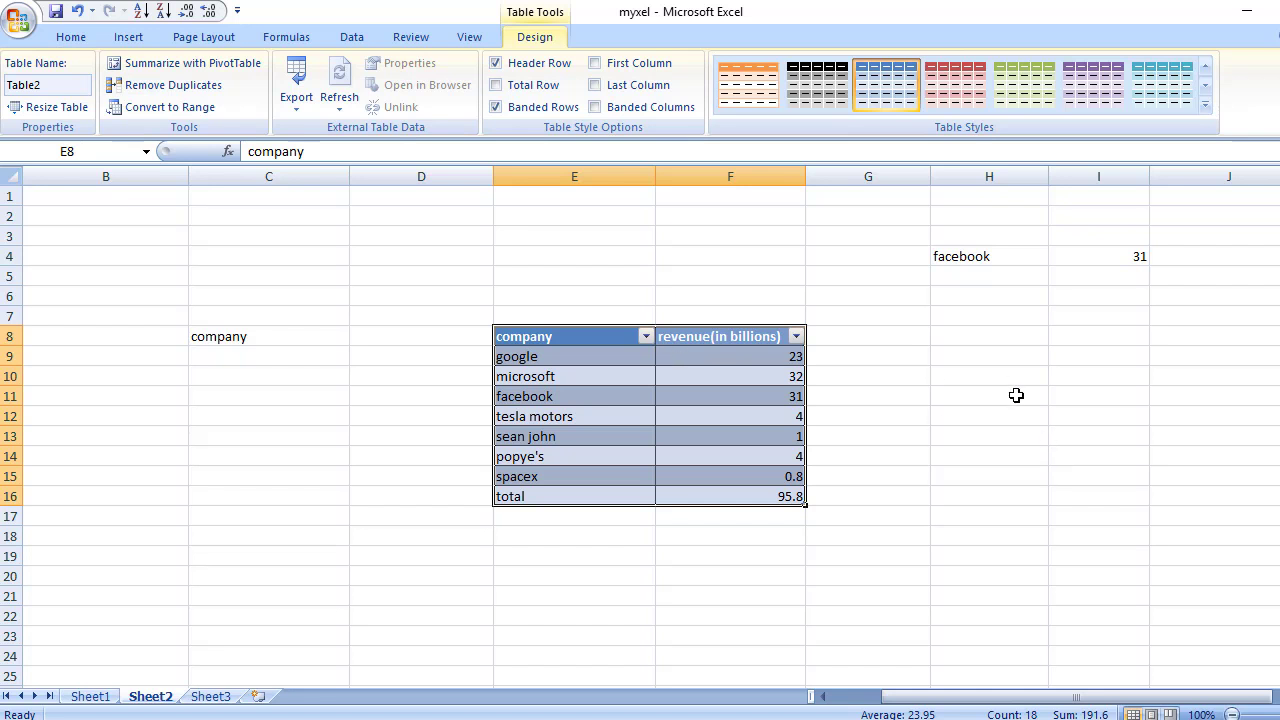
key(ctrl+t)
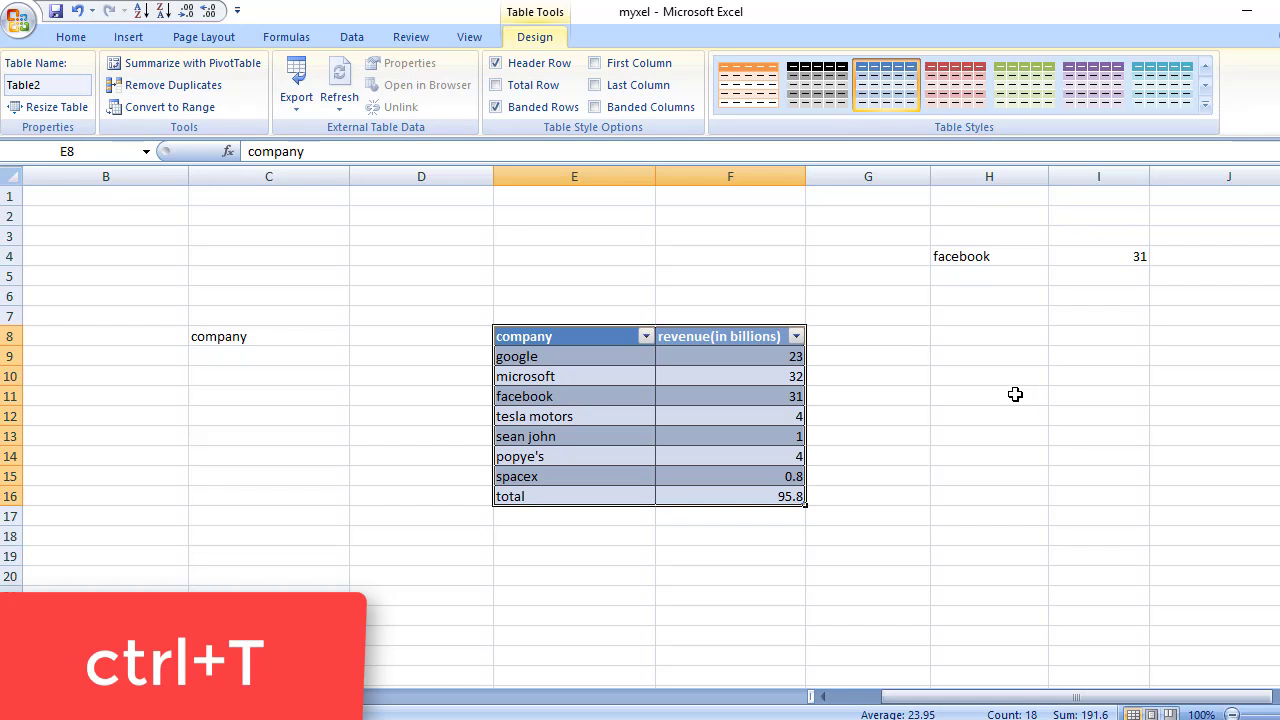
key(ctrl+z)
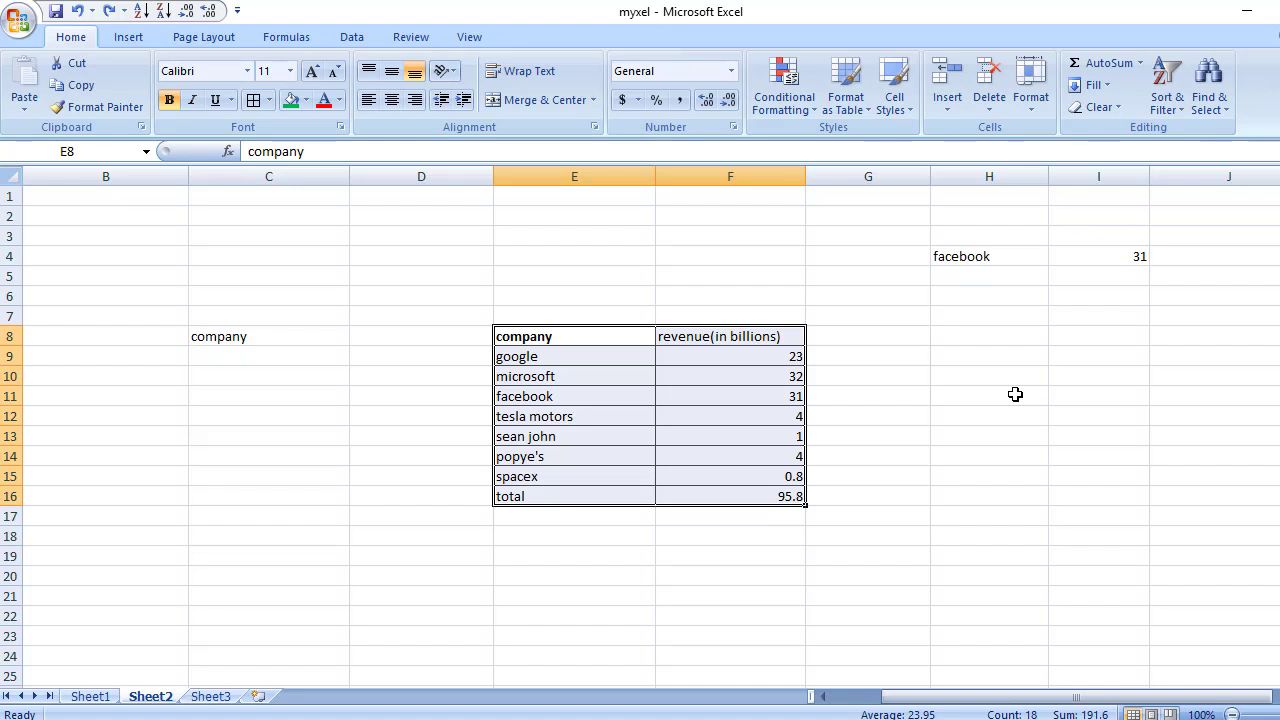
Create a table from the company and revenue range E8:F16, using its first row as headers.
key(ctrl+t)
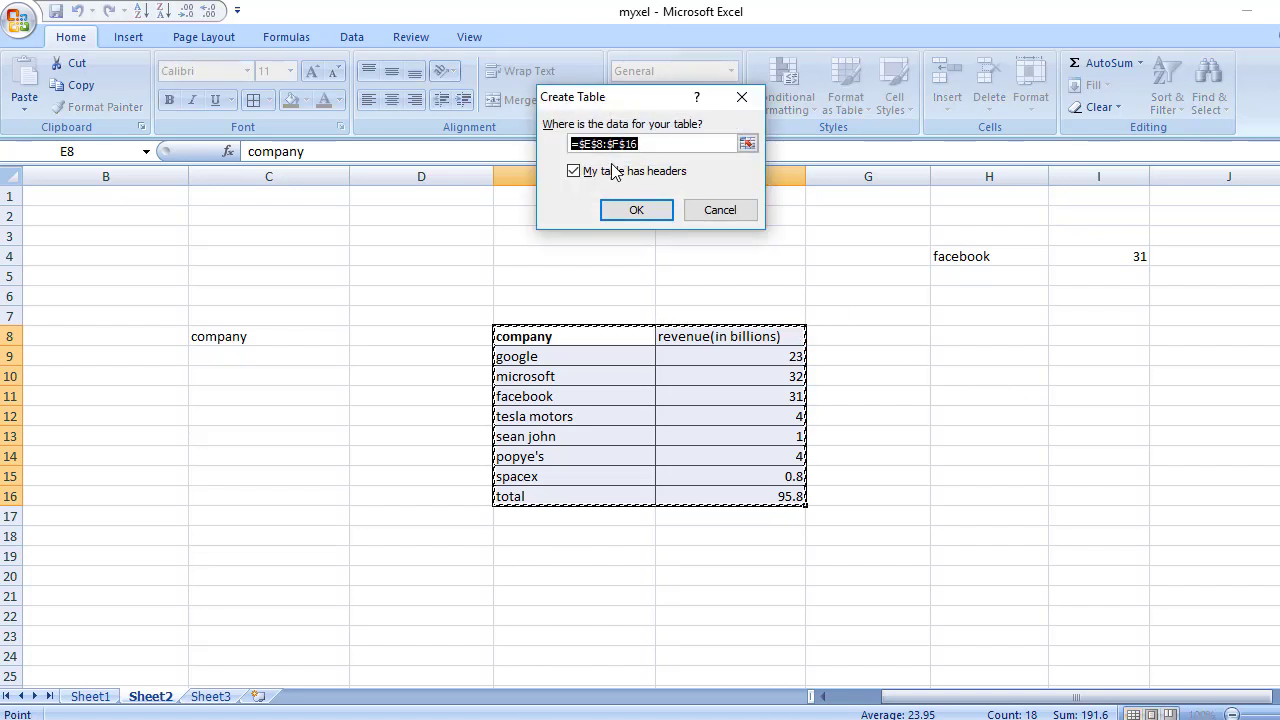
click(638, 210)
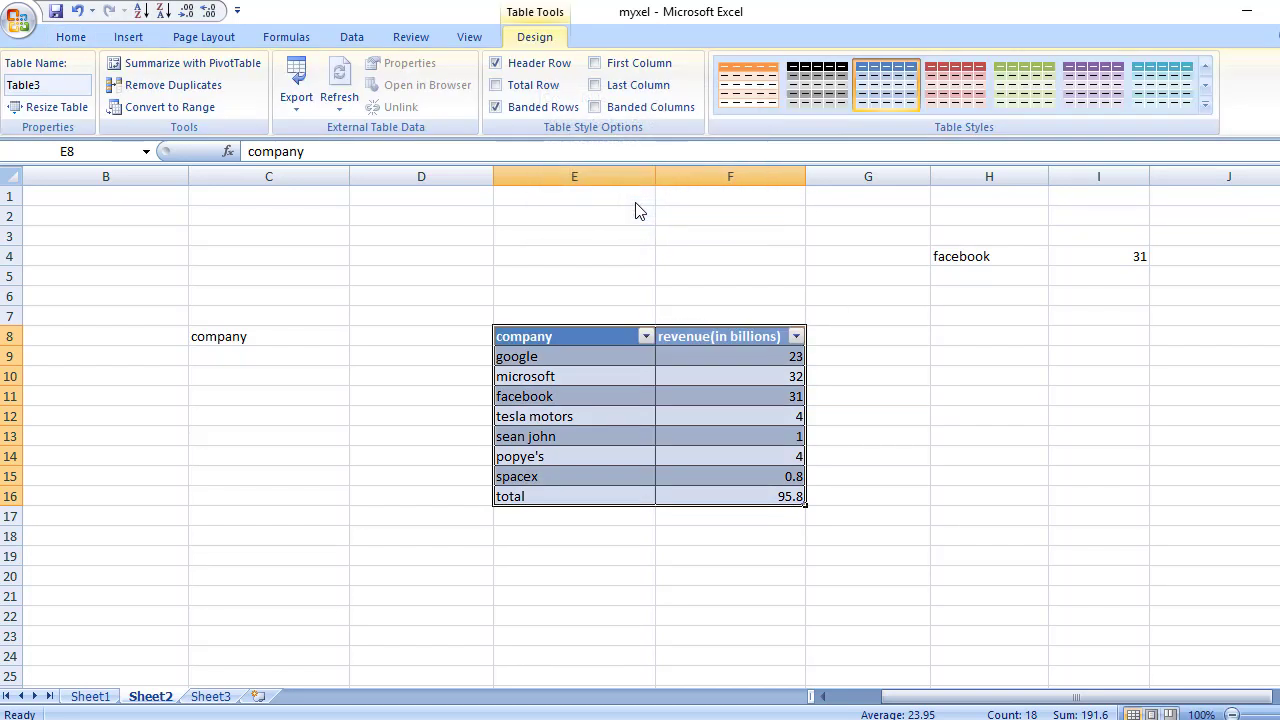
click(880, 333)
Examine the light, medium and dark table styles for the revenue table, and close the gallery without choosing one.
drag(566, 334, 800, 497)
click(1206, 103)
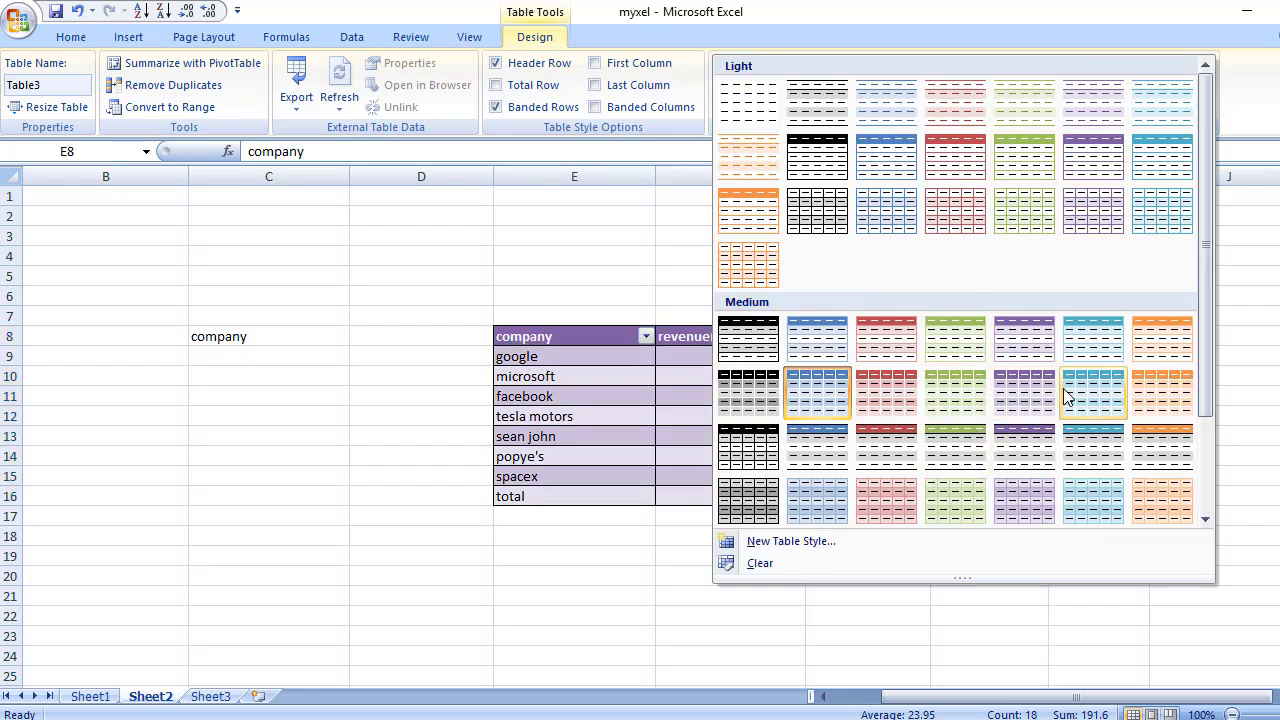
scroll(1068, 396, down, 2)
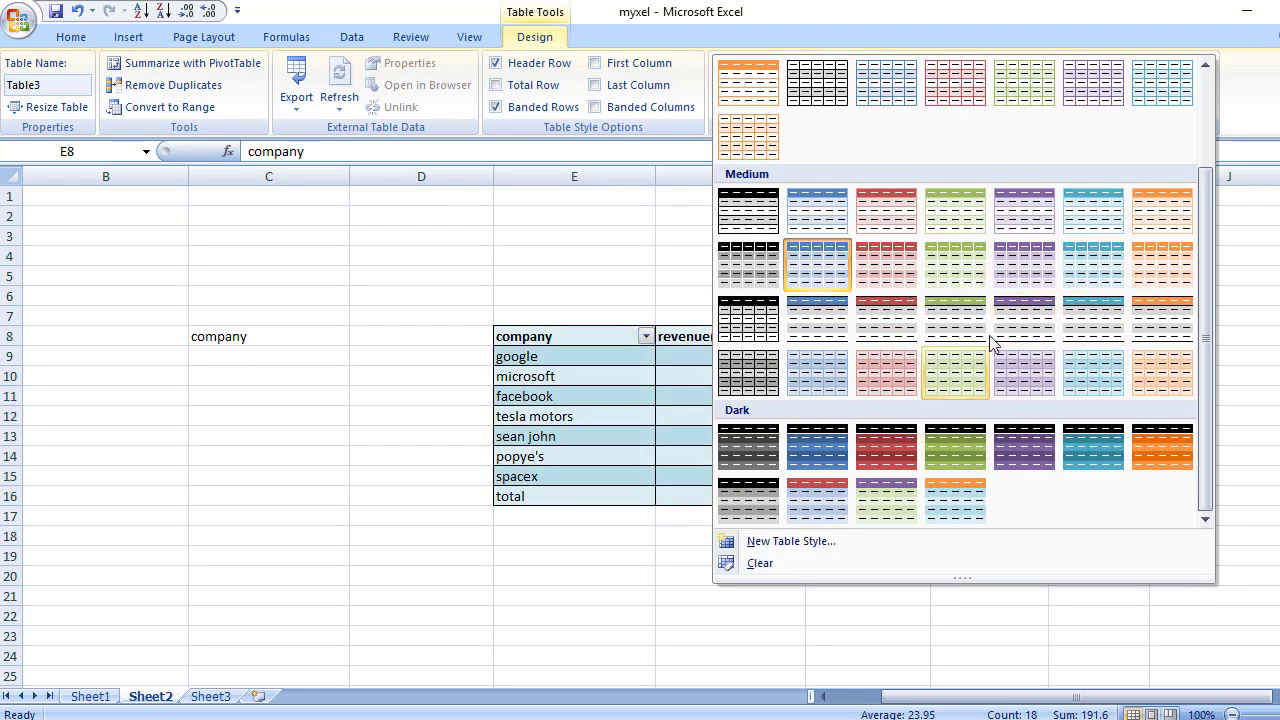
click(633, 447)
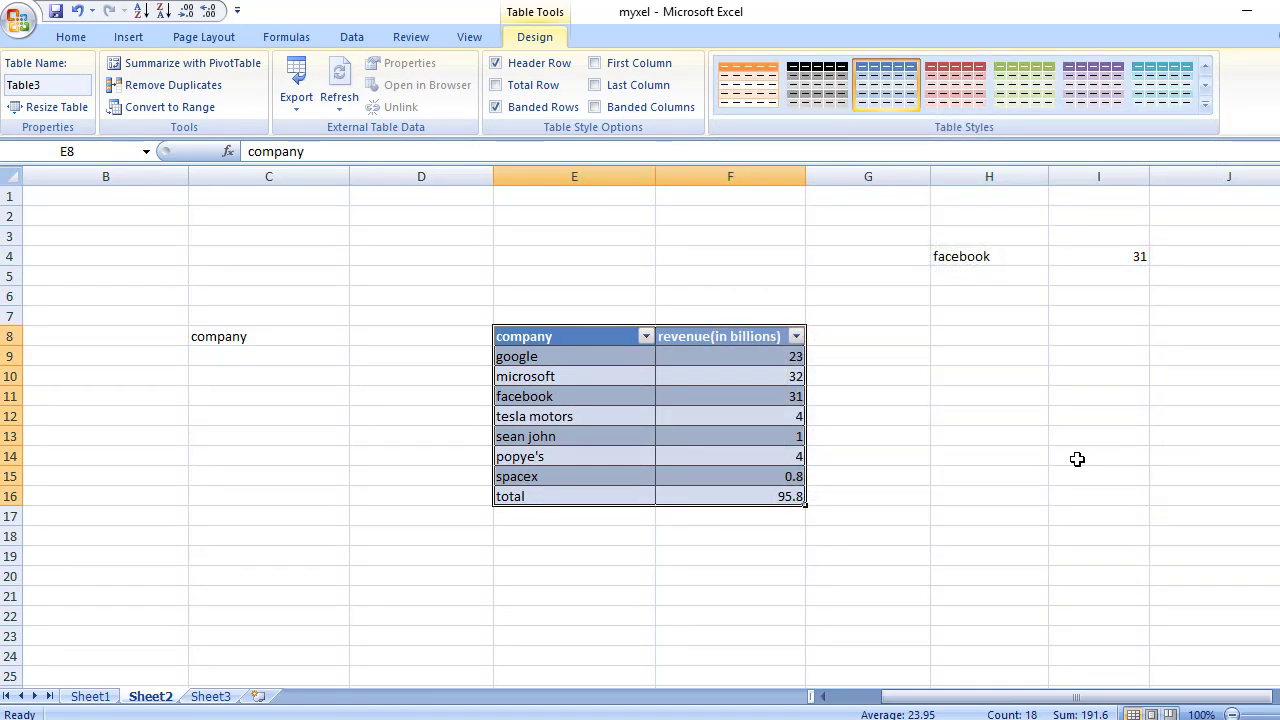